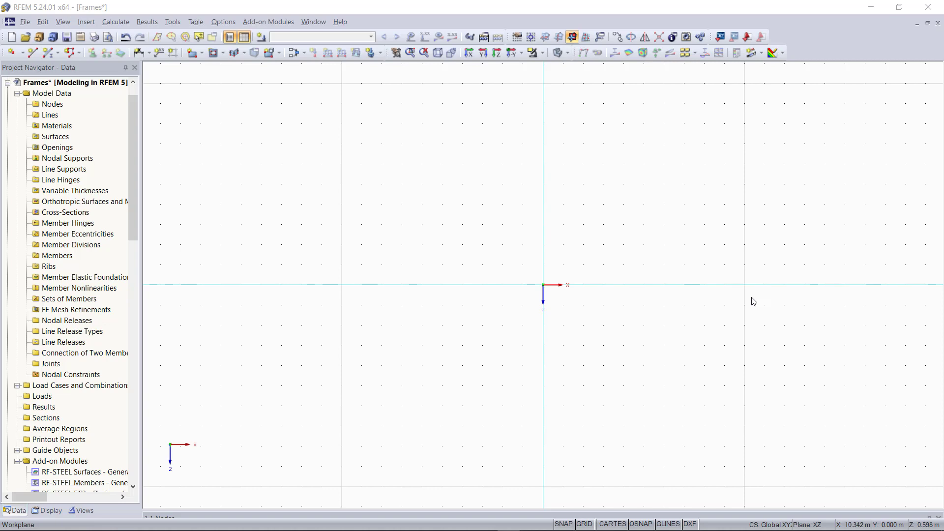
Start a single member and choose the rolled IPE 200 cross-section.
{"action": "left_click", "coordinate": [45, 53]}
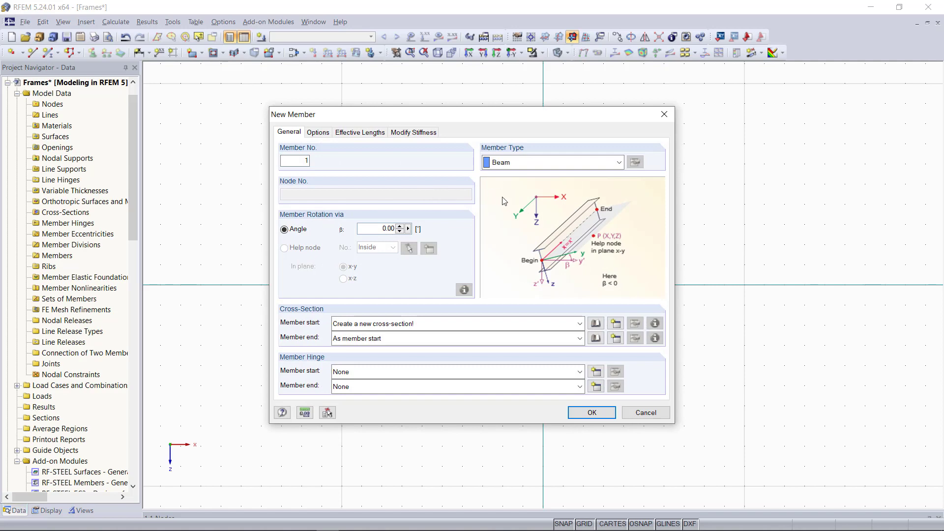
{"action": "left_click", "coordinate": [596, 324]}
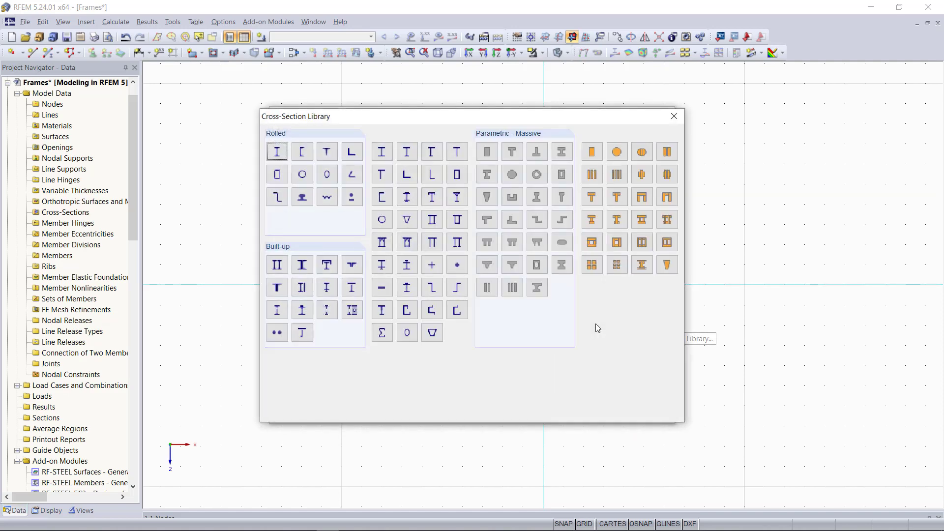
{"action": "left_click", "coordinate": [277, 151]}
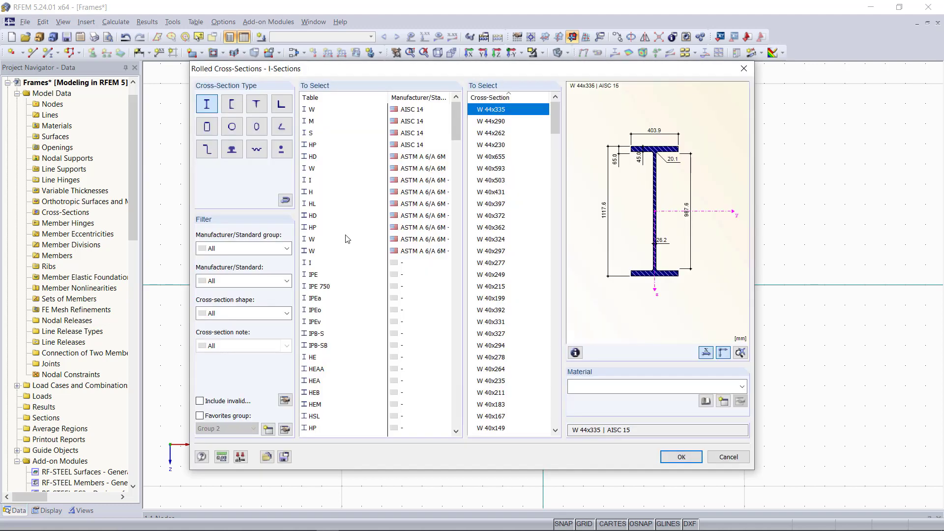
{"action": "left_click", "coordinate": [321, 276]}
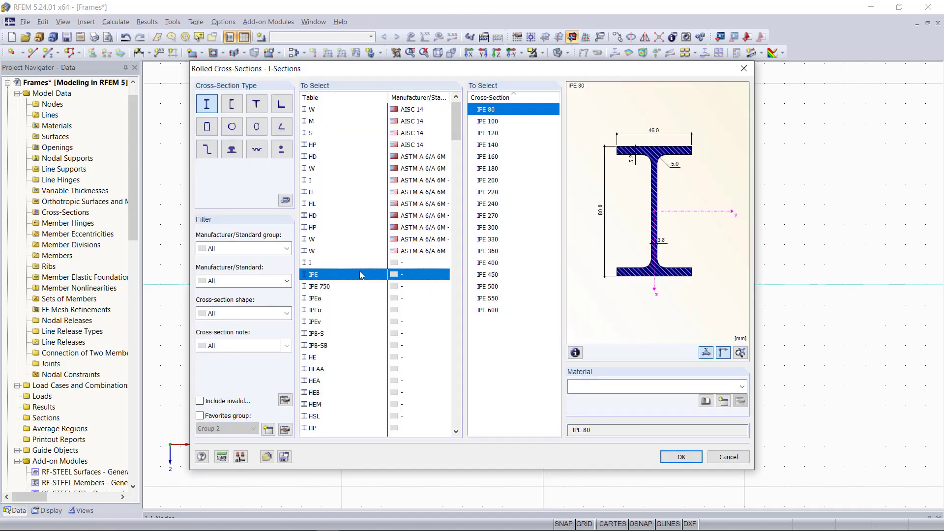
{"action": "left_click", "coordinate": [490, 181]}
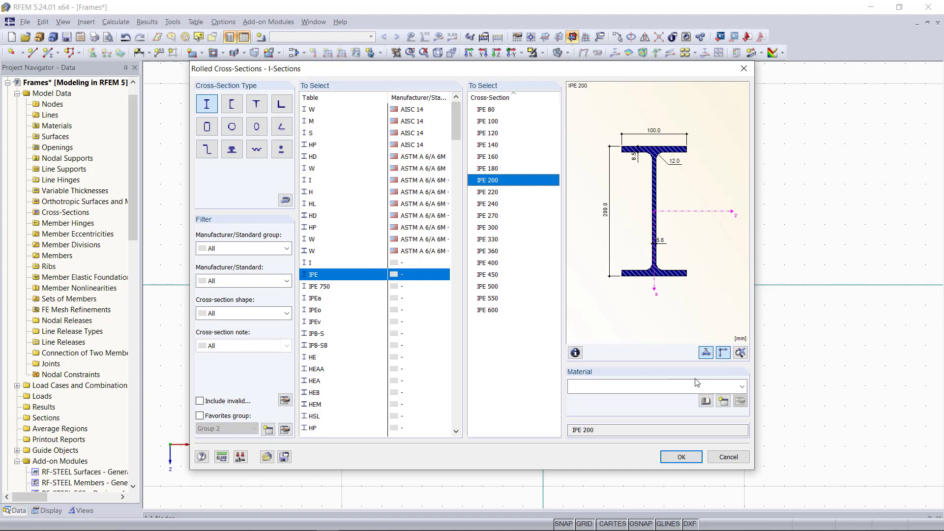
Assign Steel S 235 from the material library and confirm the member settings.
{"action": "left_click", "coordinate": [723, 401]}
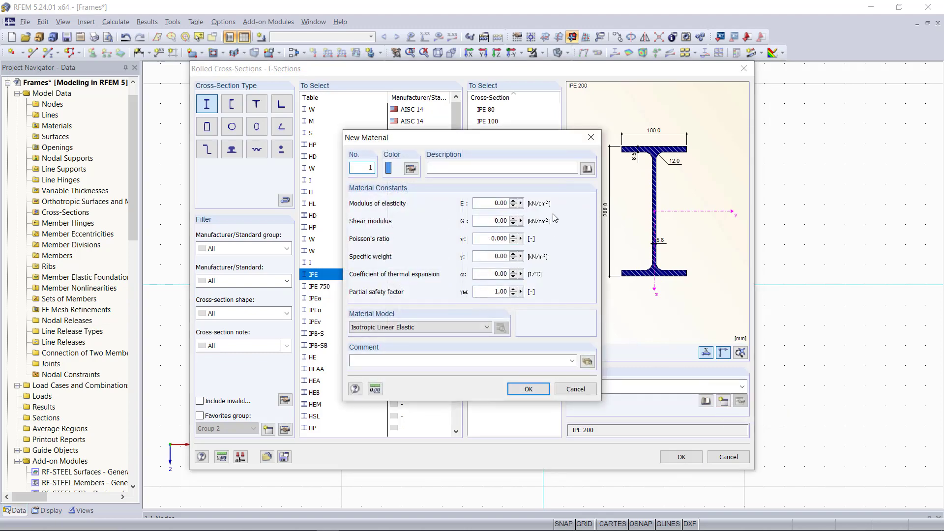
{"action": "left_click", "coordinate": [587, 169]}
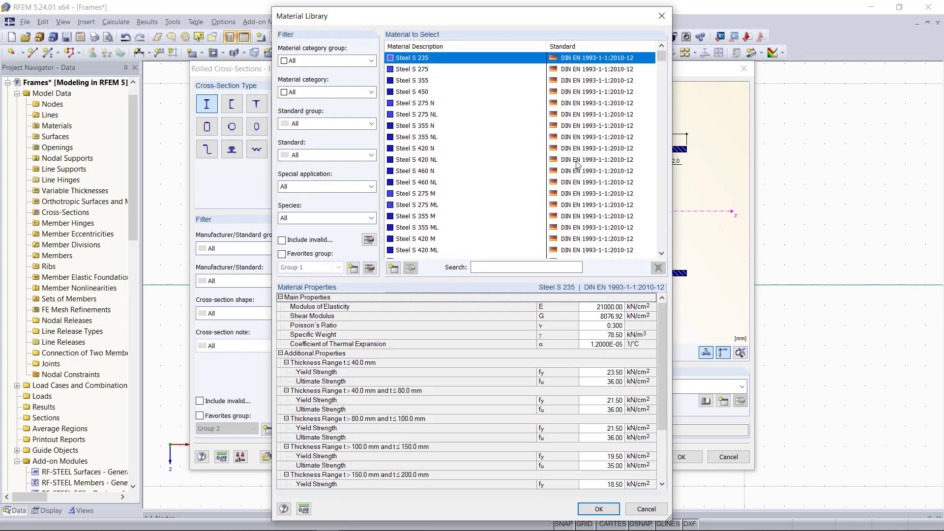
{"action": "left_click", "coordinate": [598, 509]}
{"action": "left_click", "coordinate": [528, 389]}
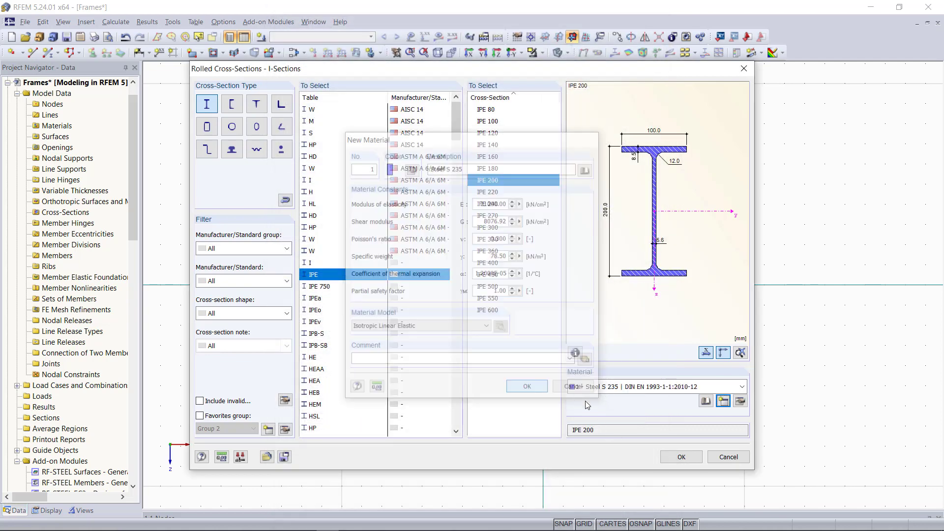
{"action": "left_click", "coordinate": [680, 457]}
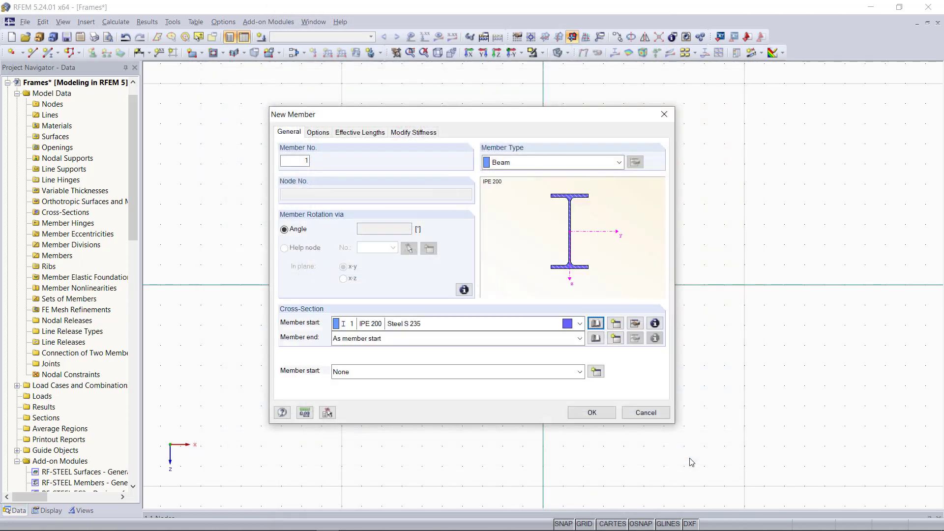
{"action": "left_click", "coordinate": [585, 414]}
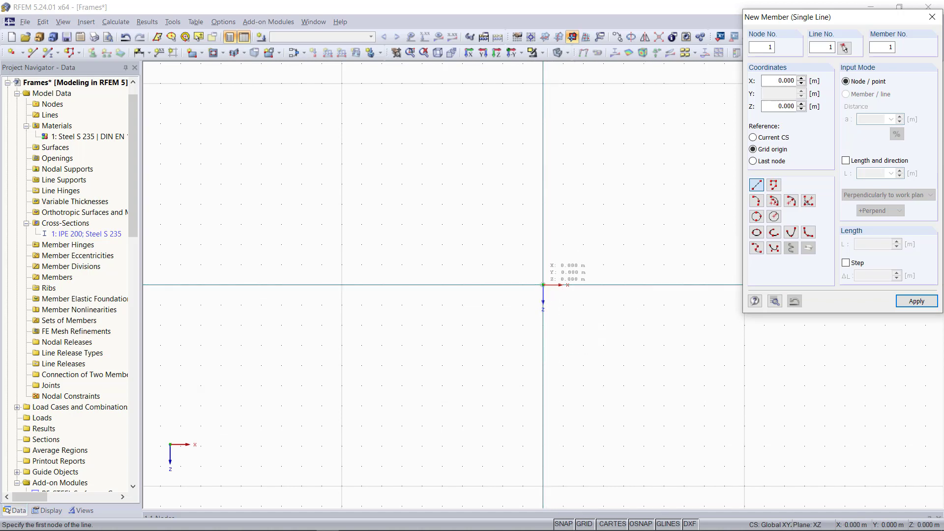
Draw a 3 m column from the origin, a 5 m top beam, and the second column down to X 5.
{"action": "left_click", "coordinate": [543, 285]}
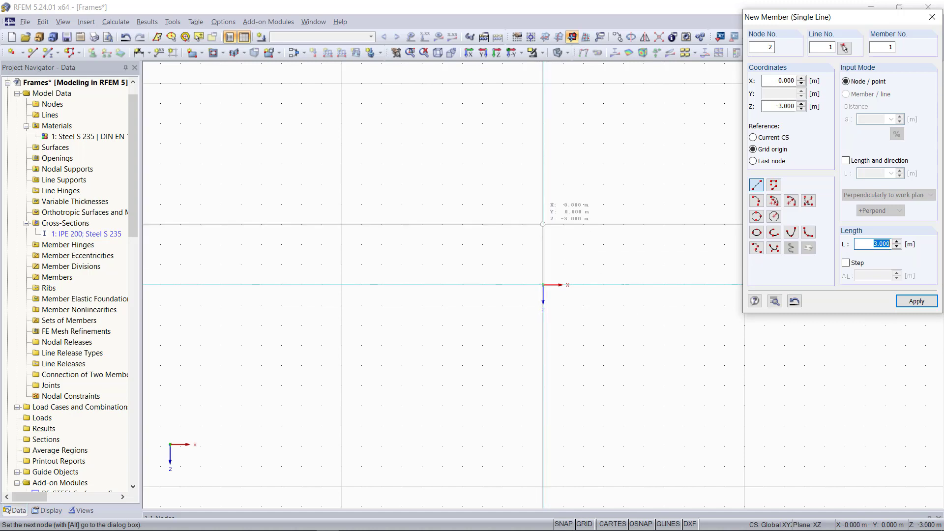
{"action": "left_click", "coordinate": [542, 224]}
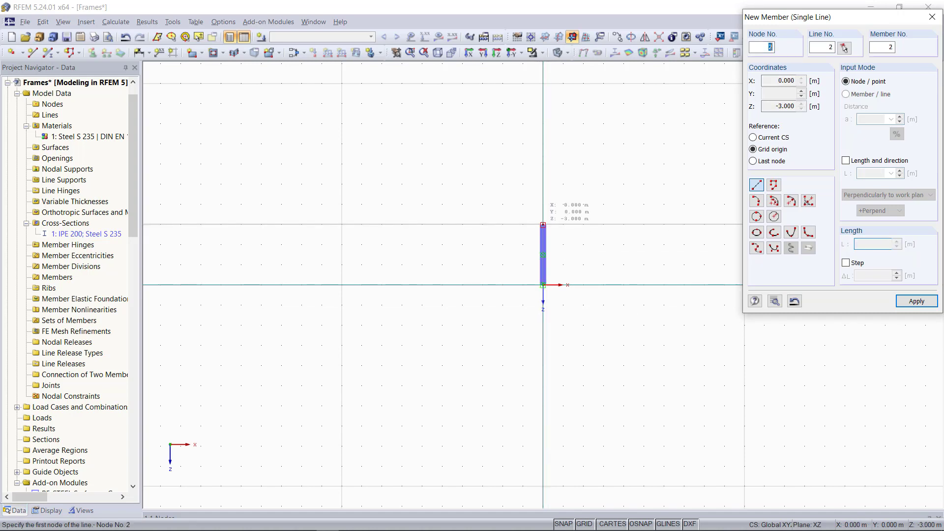
{"action": "left_click", "coordinate": [543, 224]}
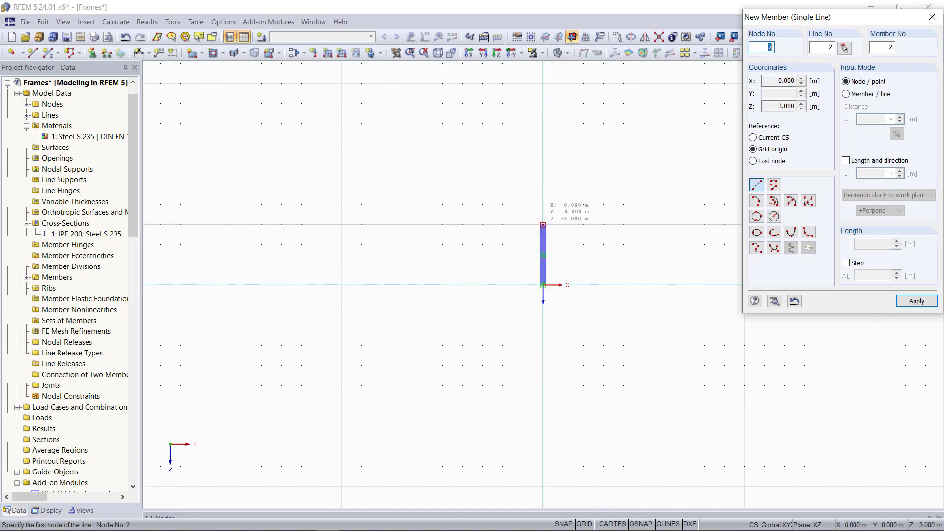
{"action": "type", "text": "5"}
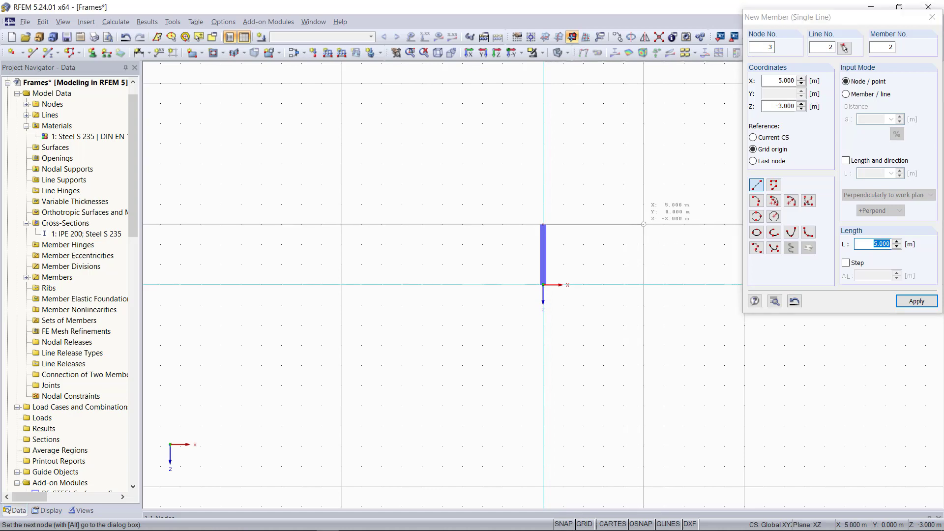
{"action": "key", "text": "Return"}
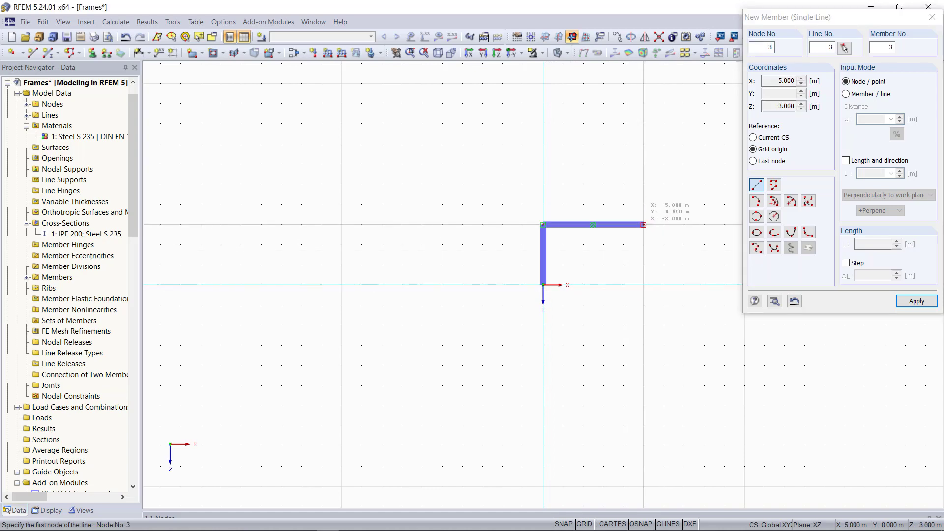
{"action": "left_click", "coordinate": [644, 224]}
{"action": "left_click", "coordinate": [643, 285]}
{"action": "key", "text": "Escape"}
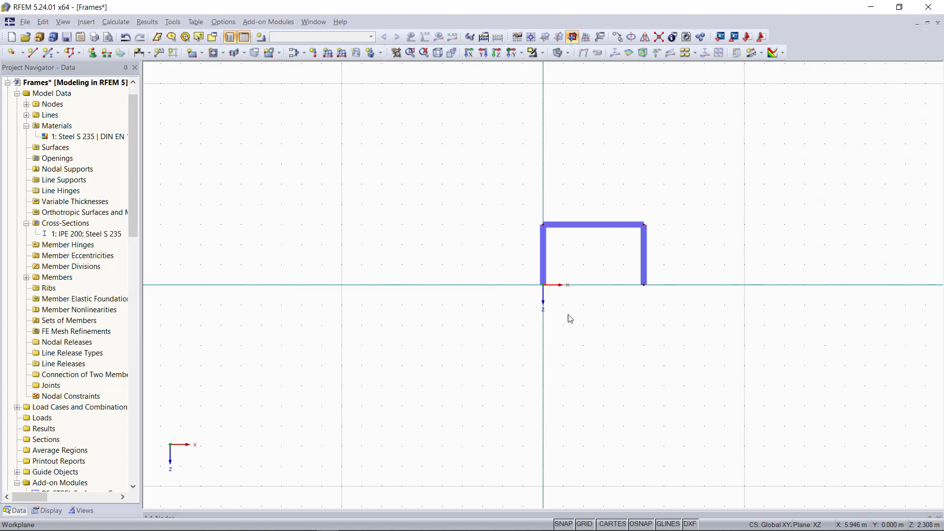
Give base nodes 1 and 4 rigid nodal supports.
{"action": "middle_click", "coordinate": [654, 309]}
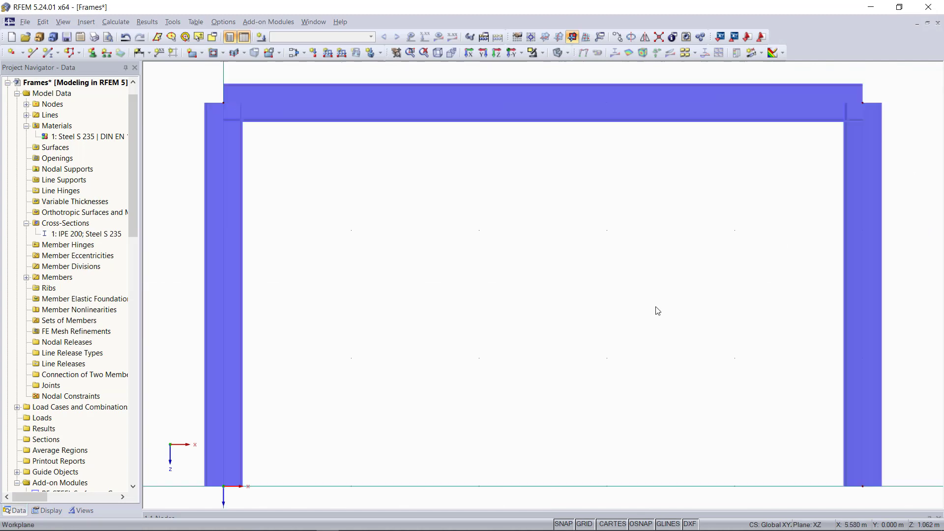
{"action": "scroll", "coordinate": [609, 312], "scroll_direction": "down", "scroll_amount": 3}
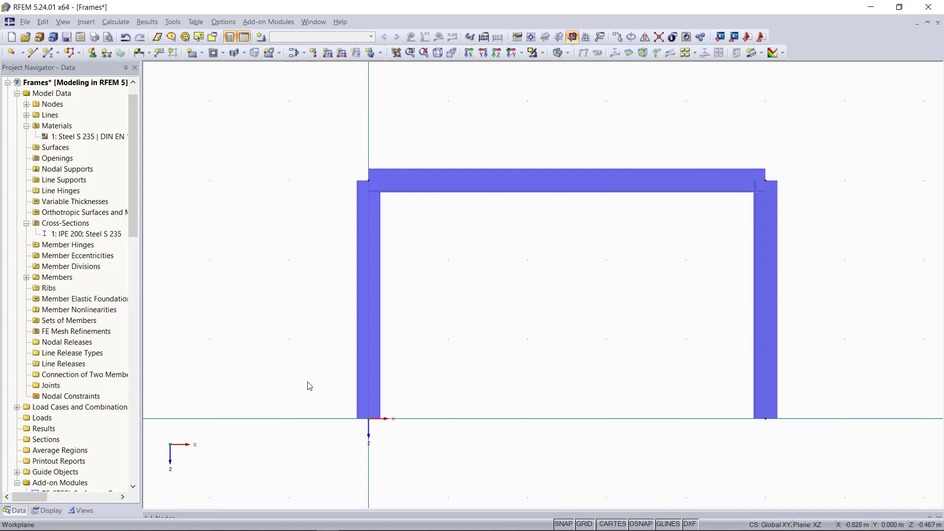
{"action": "left_click_drag", "start_coordinate": [302, 381], "coordinate": [830, 449]}
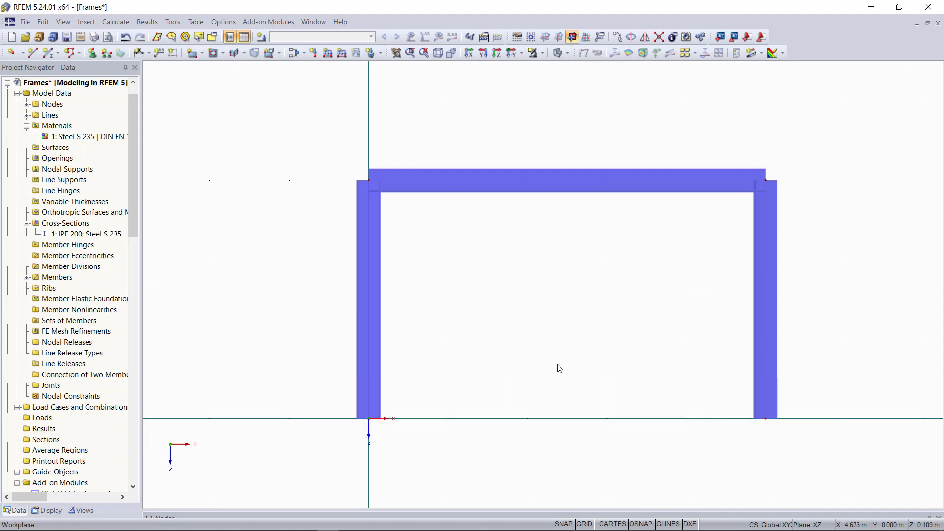
{"action": "left_click", "coordinate": [92, 53]}
{"action": "left_click", "coordinate": [457, 214]}
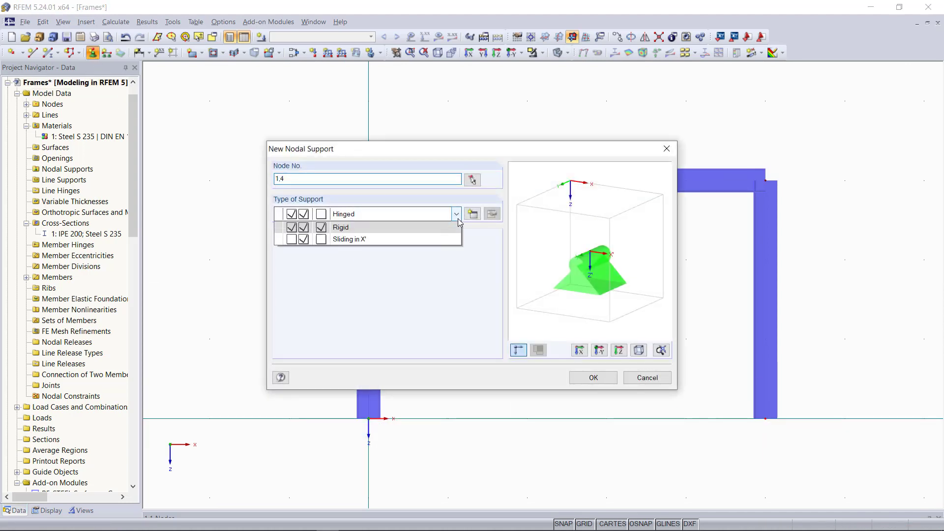
{"action": "left_click", "coordinate": [411, 240]}
{"action": "left_click", "coordinate": [595, 377]}
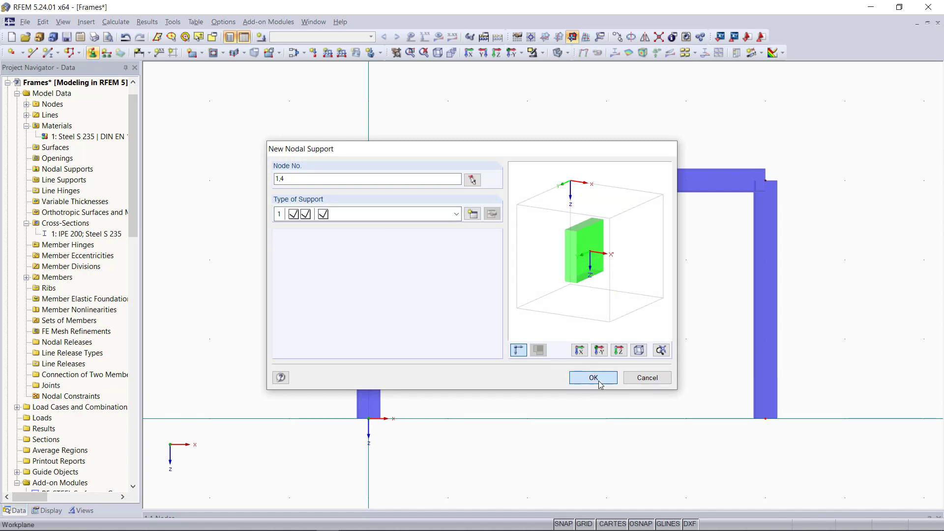
Reframe the view and select the whole supported frame.
{"action": "scroll", "coordinate": [568, 376], "scroll_direction": "down", "scroll_amount": 3}
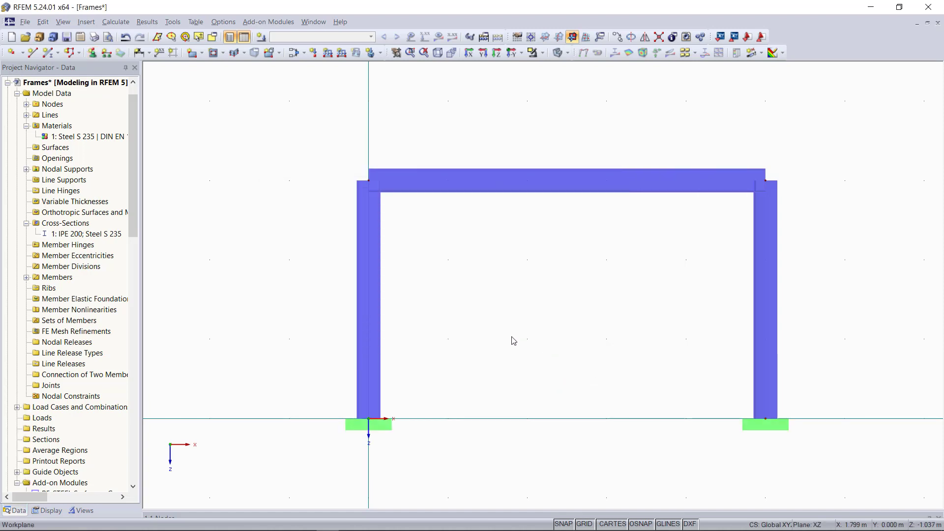
{"action": "middle_click_drag", "start_coordinate": [672, 253], "coordinate": [541, 270]}
{"action": "scroll", "coordinate": [598, 279], "scroll_direction": "down", "scroll_amount": 2}
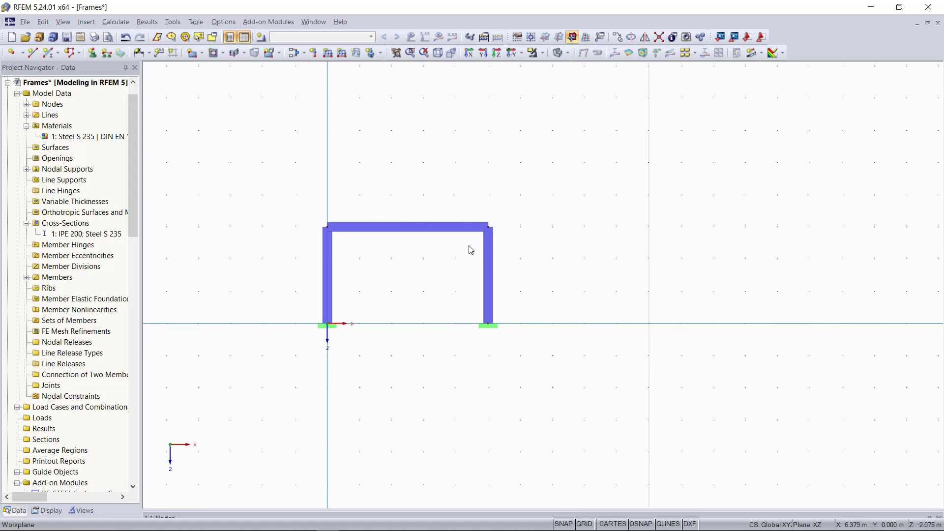
{"action": "left_click_drag", "start_coordinate": [271, 175], "coordinate": [572, 406]}
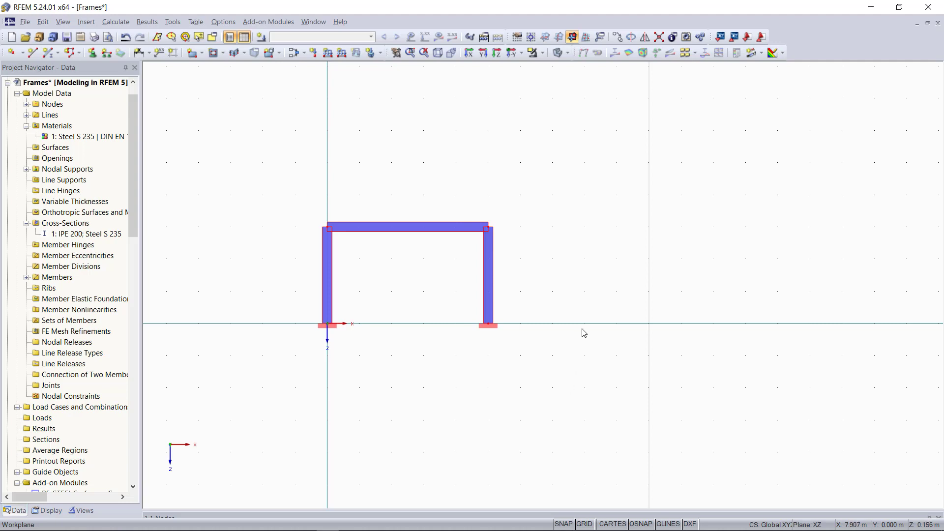
Make 2 copies of the frame with an 8 m offset along X.
{"action": "left_click", "coordinate": [618, 41]}
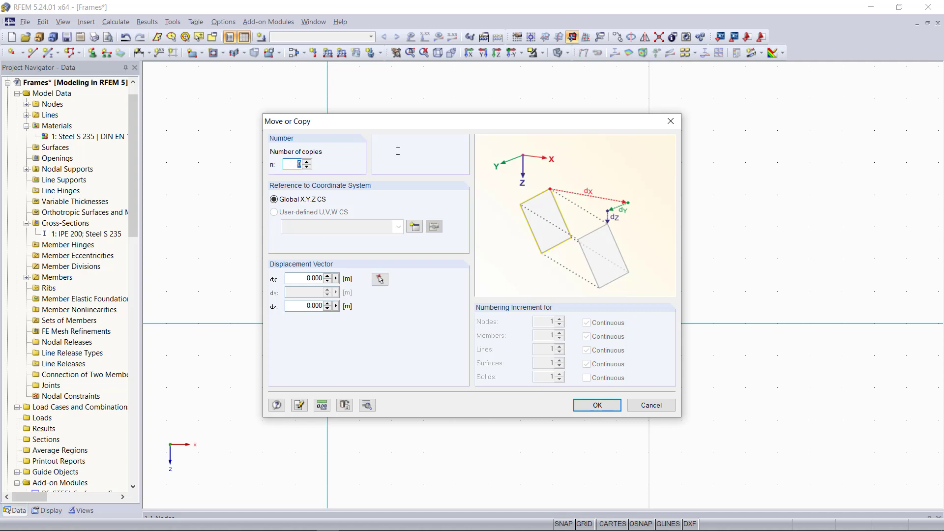
{"action": "type", "text": "2"}
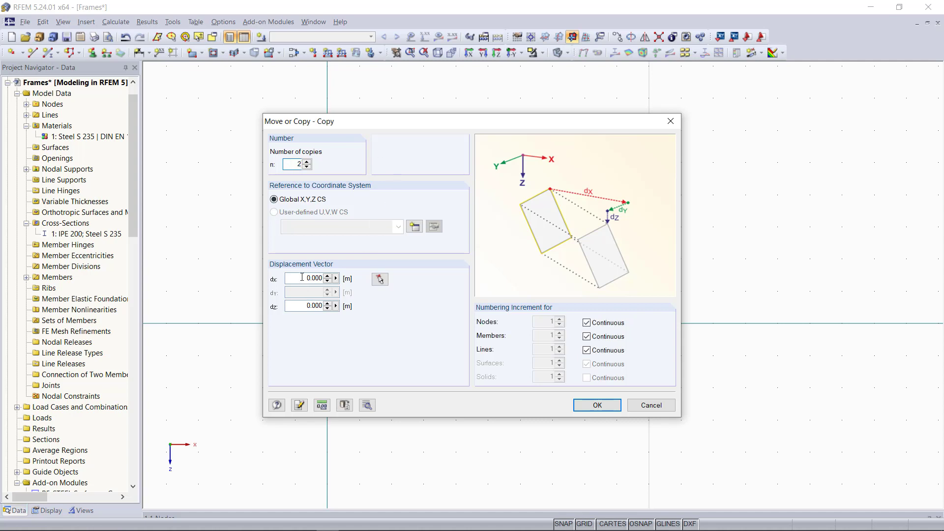
{"action": "left_click", "coordinate": [302, 277]}
{"action": "type", "text": "8"}
{"action": "left_click", "coordinate": [596, 404]}
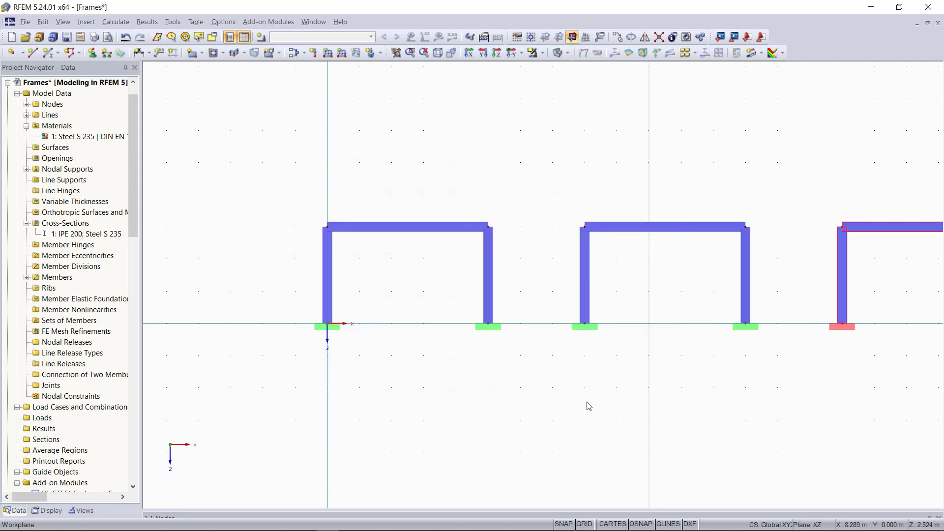
{"action": "scroll", "coordinate": [435, 404], "scroll_direction": "down", "scroll_amount": 2}
{"action": "scroll", "coordinate": [435, 404], "scroll_direction": "down", "scroll_amount": 1}
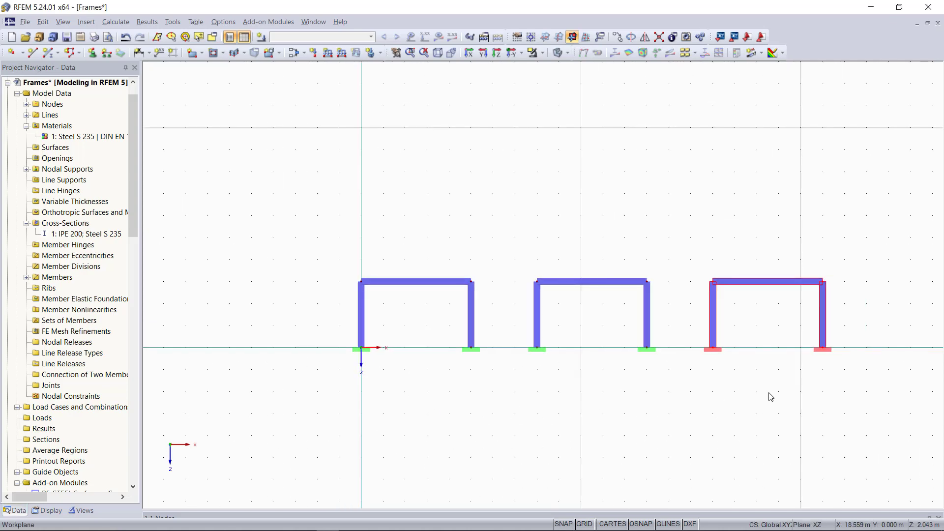
Change the supports at nodes 5 and 8 from rigid to Hinged.
{"action": "left_click", "coordinate": [711, 385]}
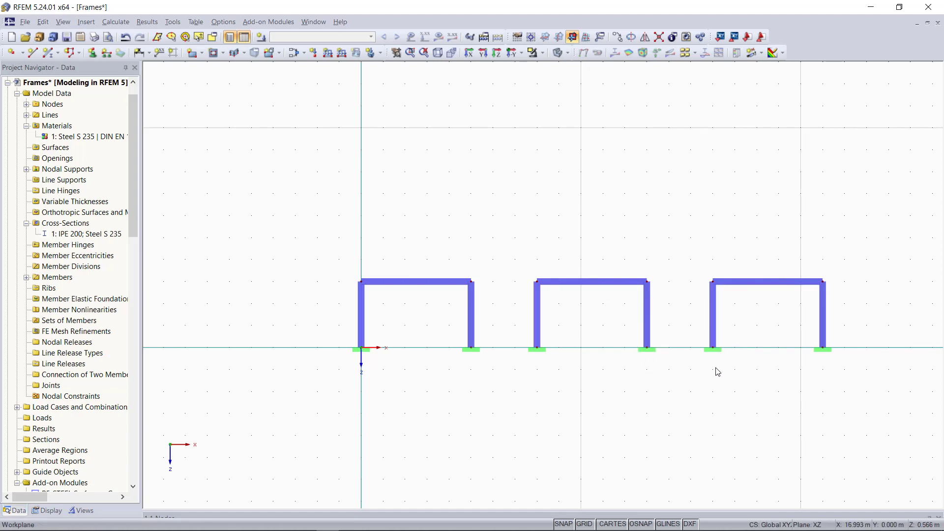
{"action": "scroll", "coordinate": [610, 341], "scroll_direction": "up", "scroll_amount": 1}
{"action": "scroll", "coordinate": [611, 341], "scroll_direction": "up", "scroll_amount": 4}
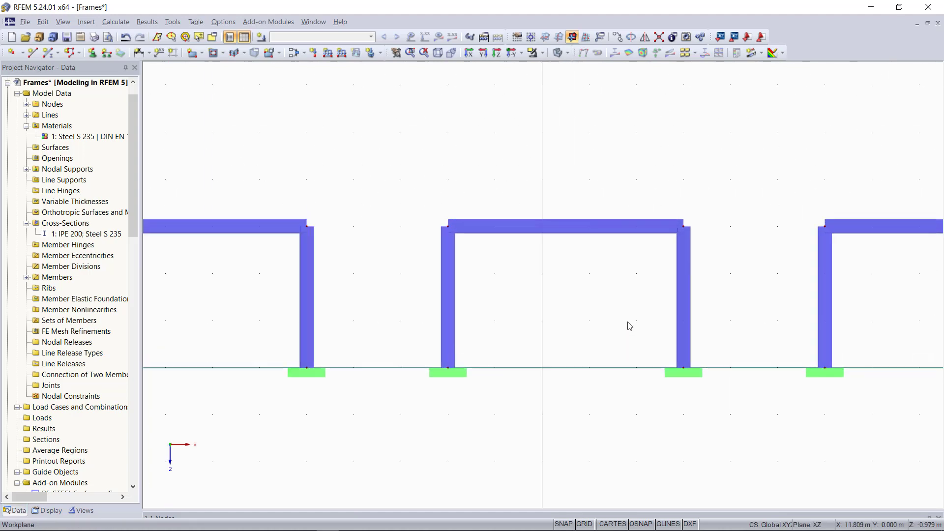
{"action": "left_click_drag", "start_coordinate": [383, 348], "coordinate": [740, 429]}
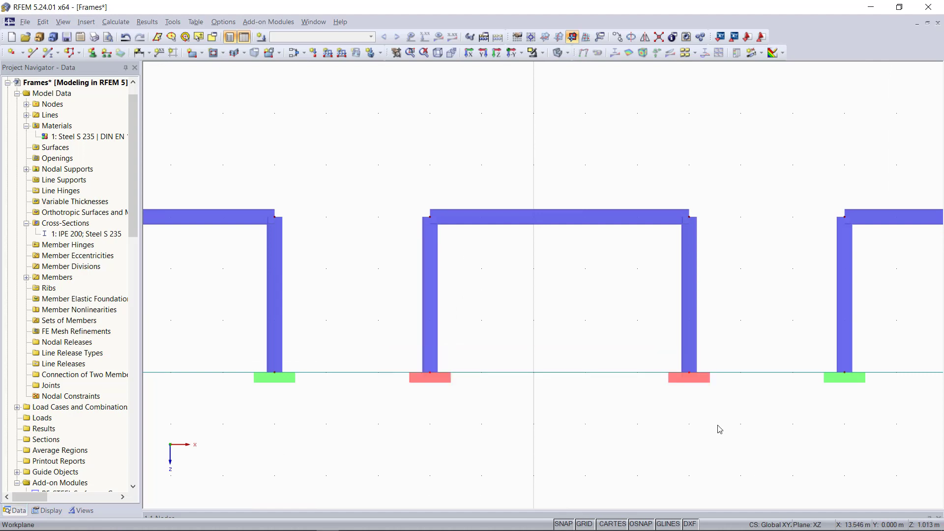
{"action": "left_click", "coordinate": [92, 53]}
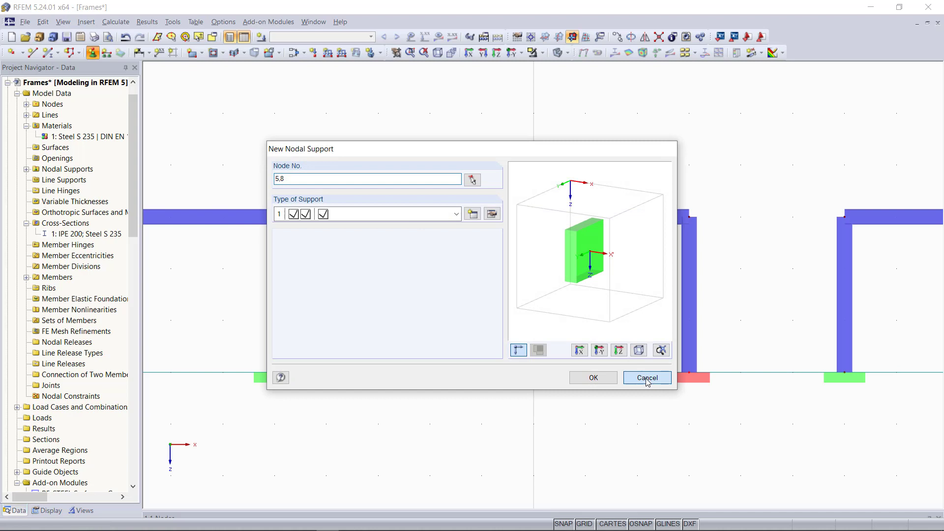
{"action": "left_click", "coordinate": [646, 378]}
{"action": "double_click", "coordinate": [440, 379]}
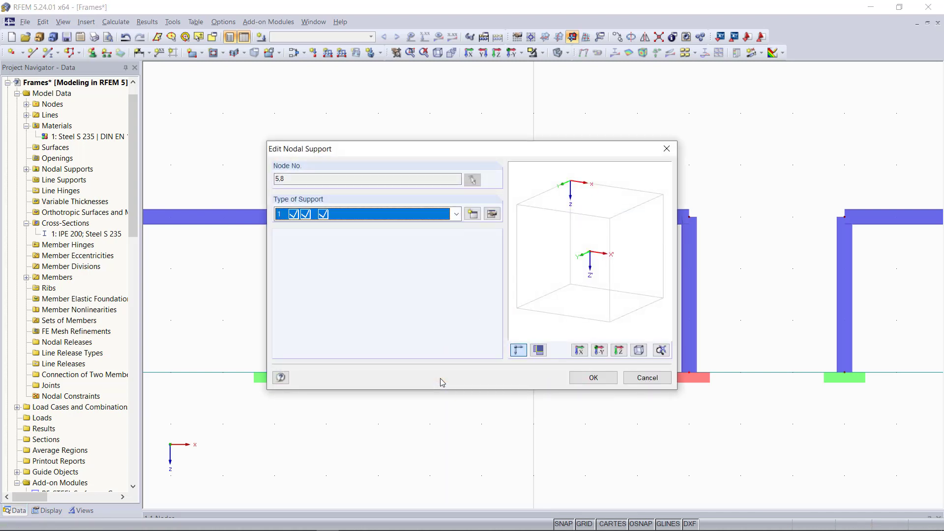
{"action": "left_click", "coordinate": [417, 215]}
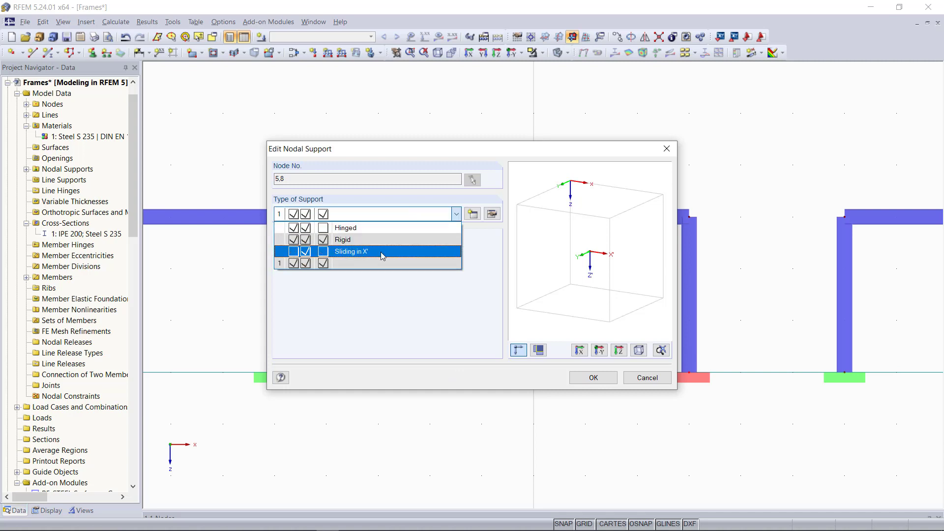
{"action": "left_click", "coordinate": [384, 228]}
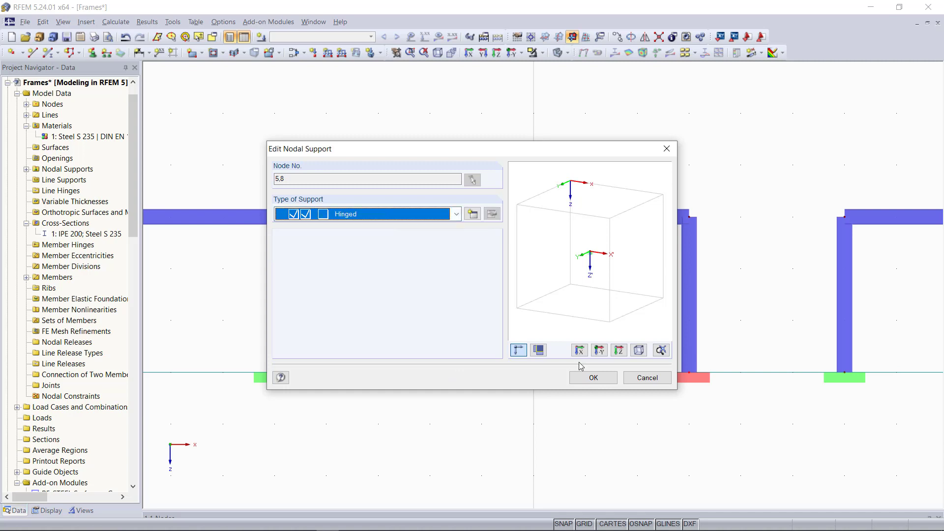
{"action": "left_click", "coordinate": [604, 378]}
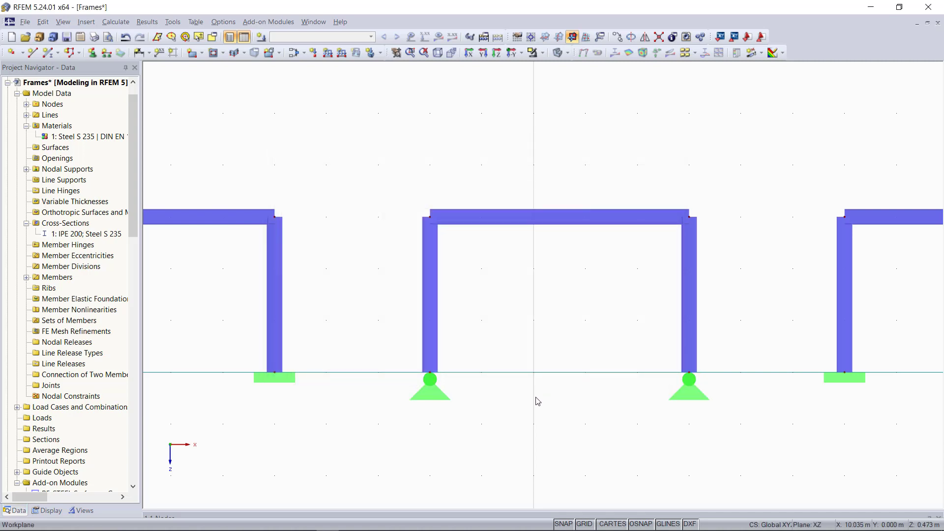
{"action": "scroll", "coordinate": [508, 386], "scroll_direction": "down", "scroll_amount": 3}
Change the right frame's supports at nodes 9 and 12 to Hinged.
{"action": "scroll", "coordinate": [900, 341], "scroll_direction": "up", "scroll_amount": 2}
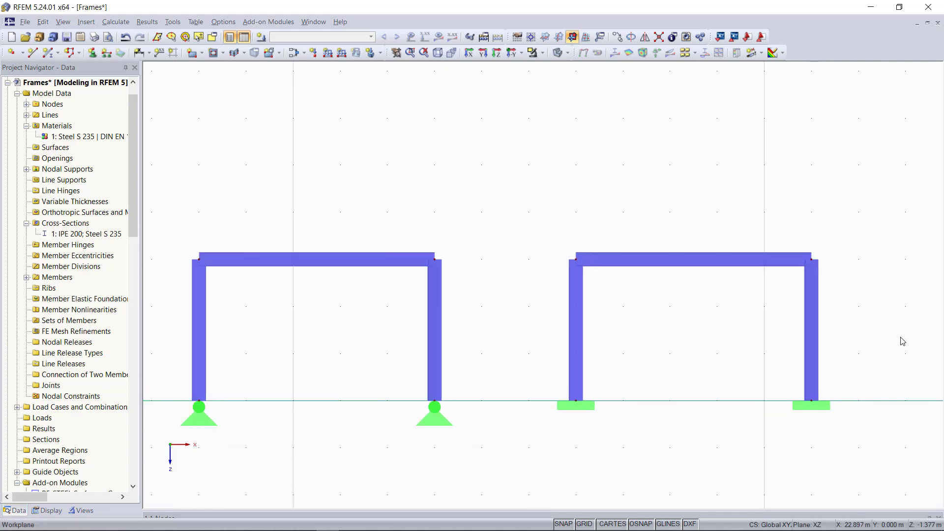
{"action": "scroll", "coordinate": [903, 341], "scroll_direction": "up", "scroll_amount": 3}
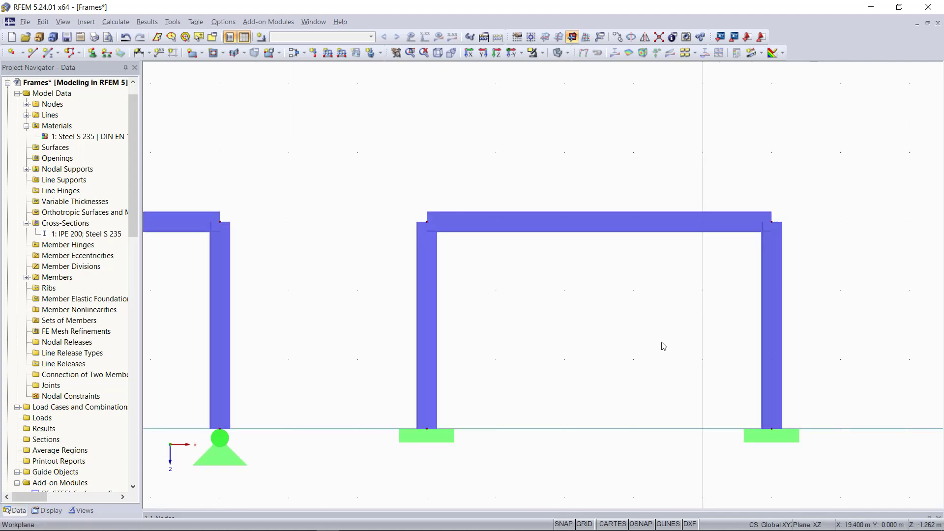
{"action": "middle_click_drag", "start_coordinate": [660, 345], "coordinate": [659, 299]}
{"action": "scroll", "coordinate": [662, 301], "scroll_direction": "up", "scroll_amount": 1}
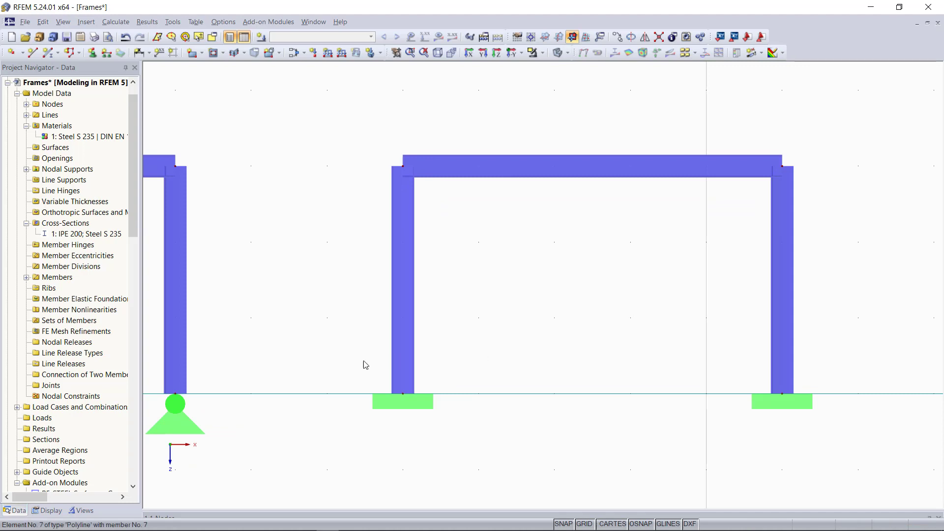
{"action": "left_click_drag", "start_coordinate": [350, 365], "coordinate": [875, 445]}
{"action": "double_click", "coordinate": [781, 402]}
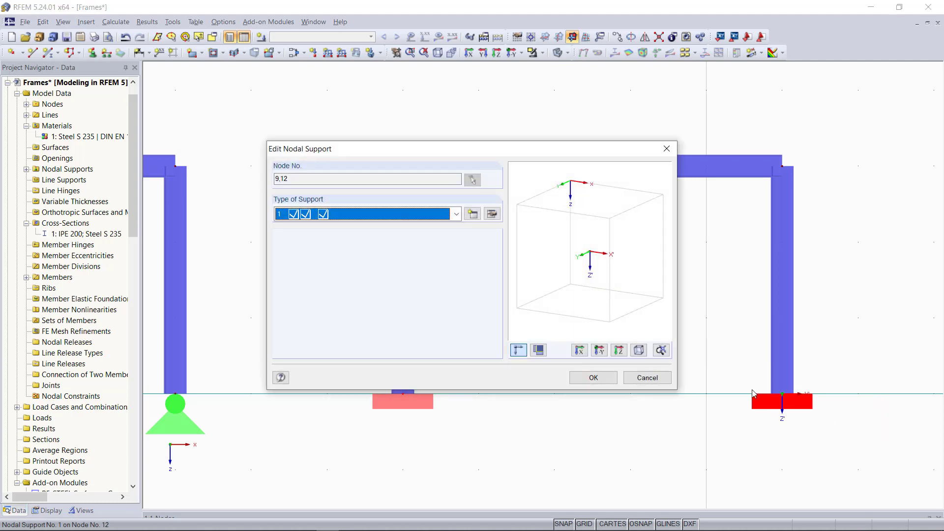
{"action": "left_click", "coordinate": [456, 214]}
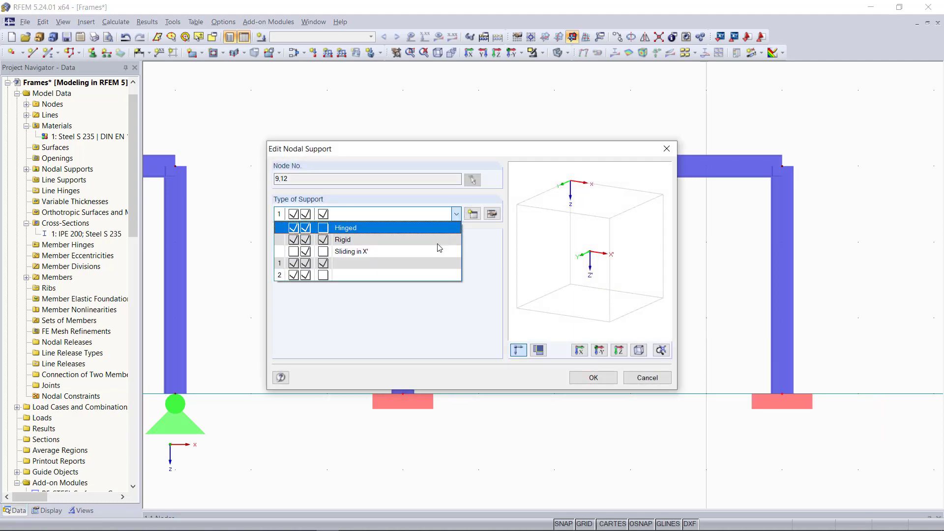
{"action": "left_click", "coordinate": [393, 228]}
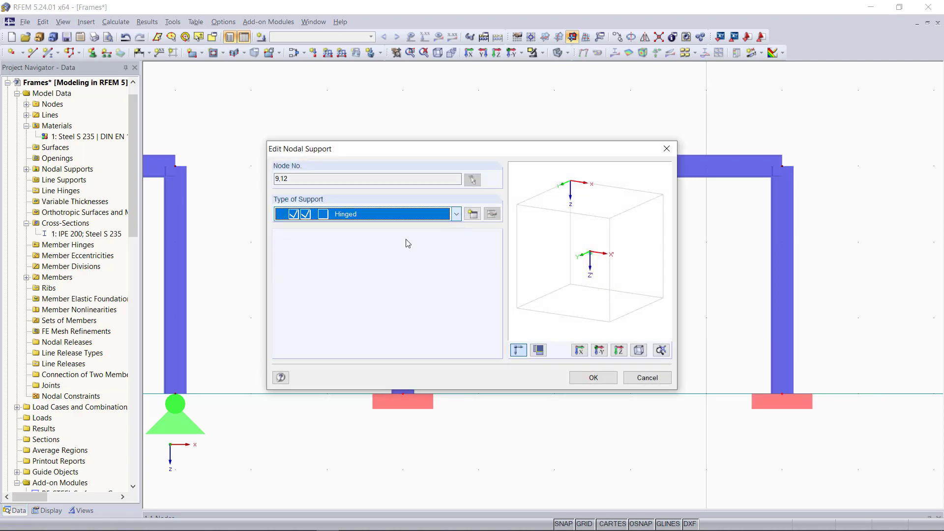
{"action": "left_click", "coordinate": [594, 378]}
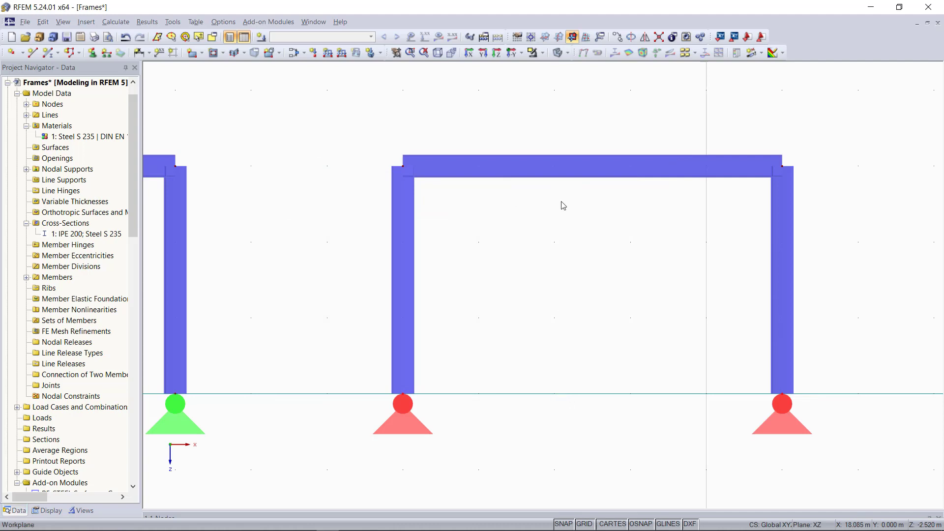
Divide the right frame's top beam with one intermediate node at midspan.
{"action": "key", "text": "Escape"}
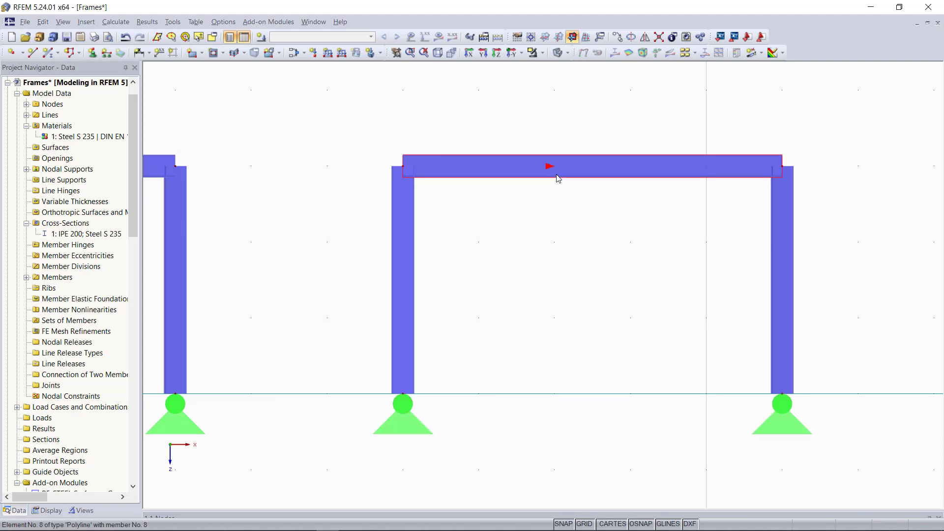
{"action": "right_click", "coordinate": [592, 170]}
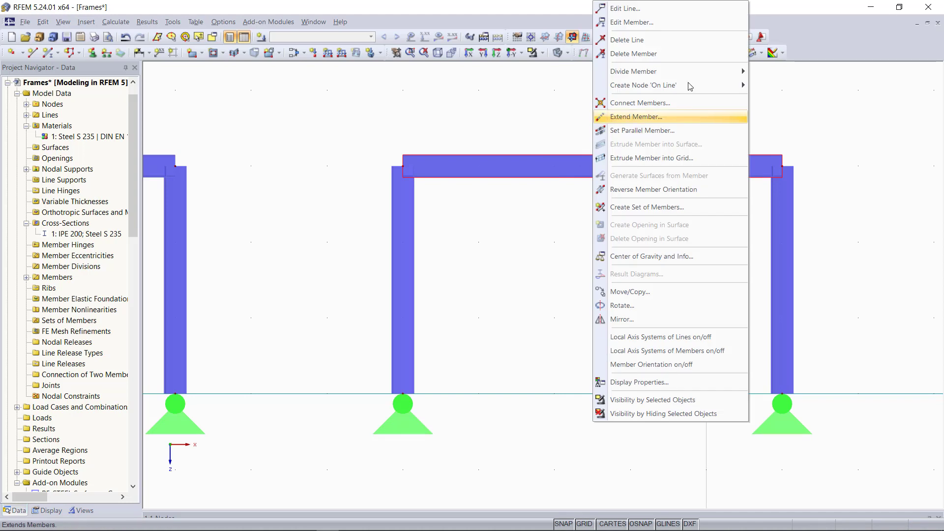
{"action": "mouse_move", "coordinate": [702, 71]}
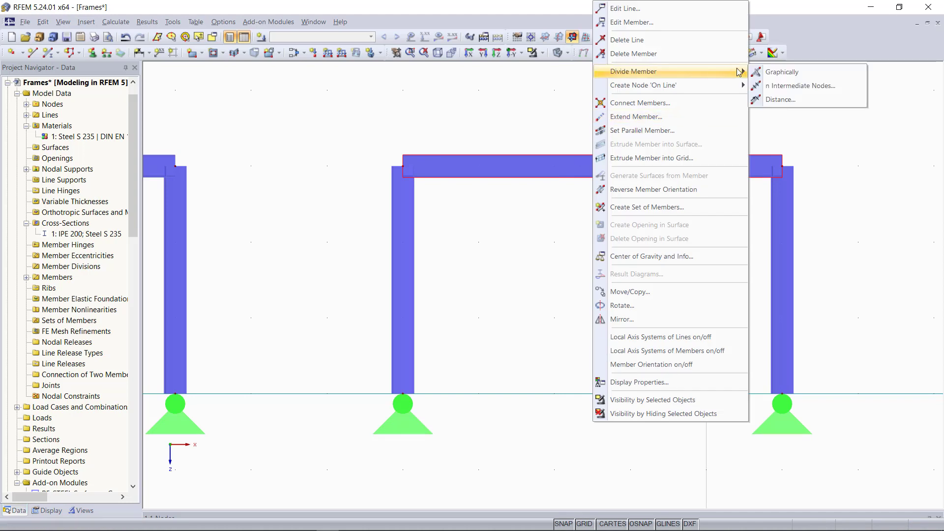
{"action": "left_click", "coordinate": [800, 86]}
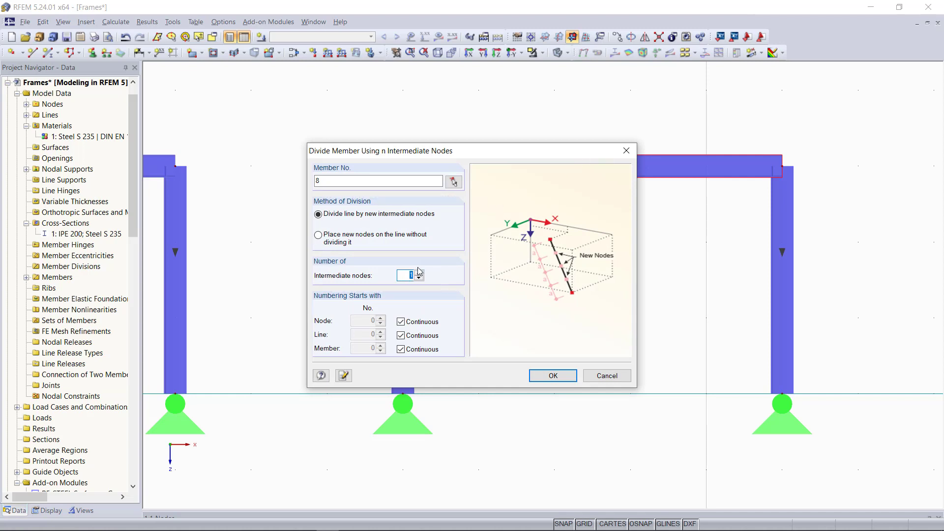
{"action": "left_click", "coordinate": [542, 379]}
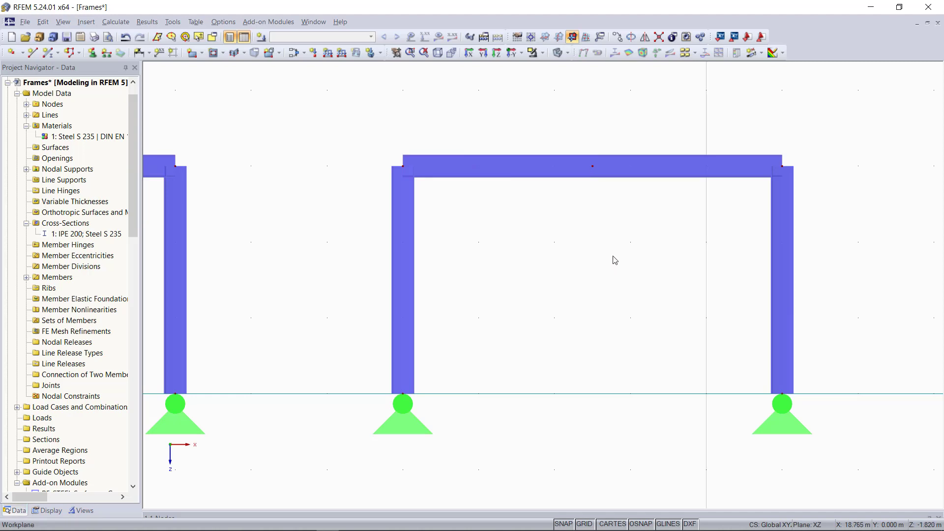
Raise midspan node 13 from Z −3.000 to −3.500 m to form the ridge.
{"action": "double_click", "coordinate": [593, 169]}
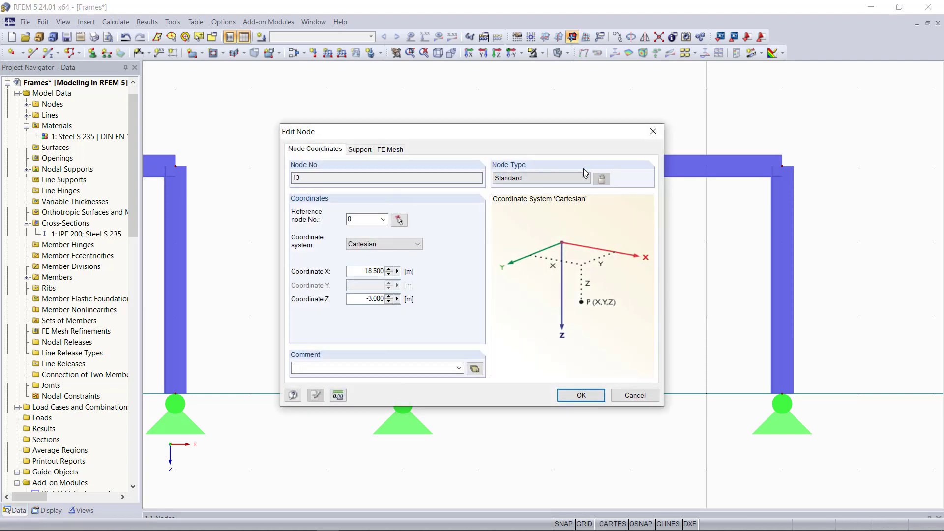
{"action": "left_click_drag", "start_coordinate": [366, 301], "coordinate": [516, 300]}
{"action": "key", "text": "BackSpace"}
{"action": "left_click", "coordinate": [568, 395]}
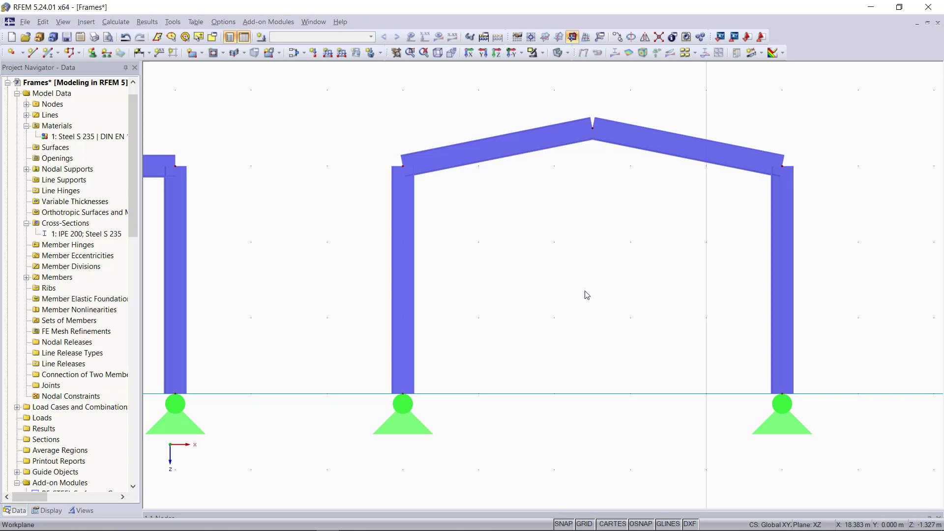
Give member 8 a new end hinge releasing φy rotation at the ridge.
{"action": "right_click", "coordinate": [519, 145]}
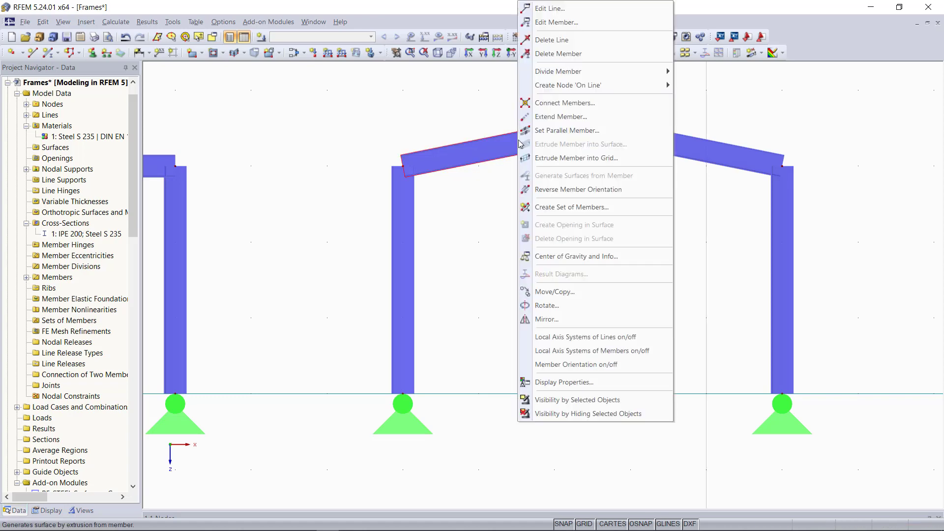
{"action": "left_click", "coordinate": [570, 23]}
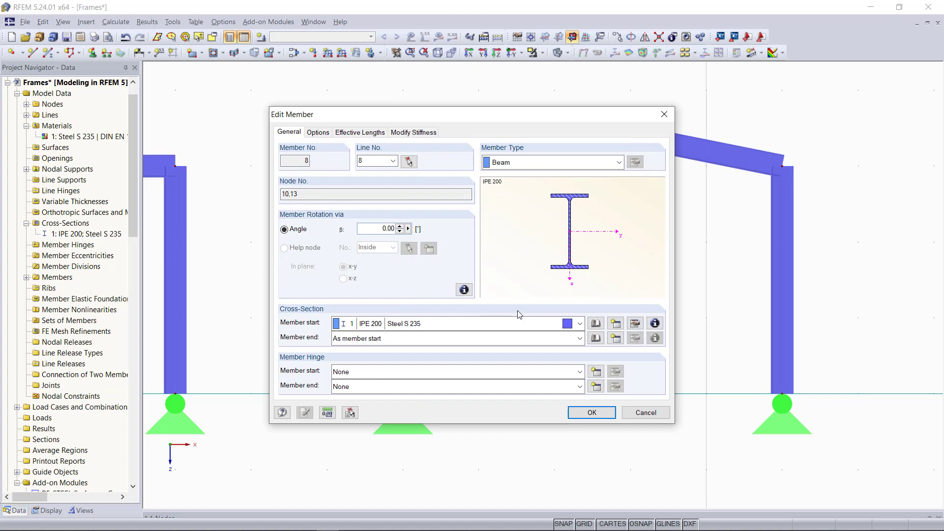
{"action": "left_click", "coordinate": [471, 372]}
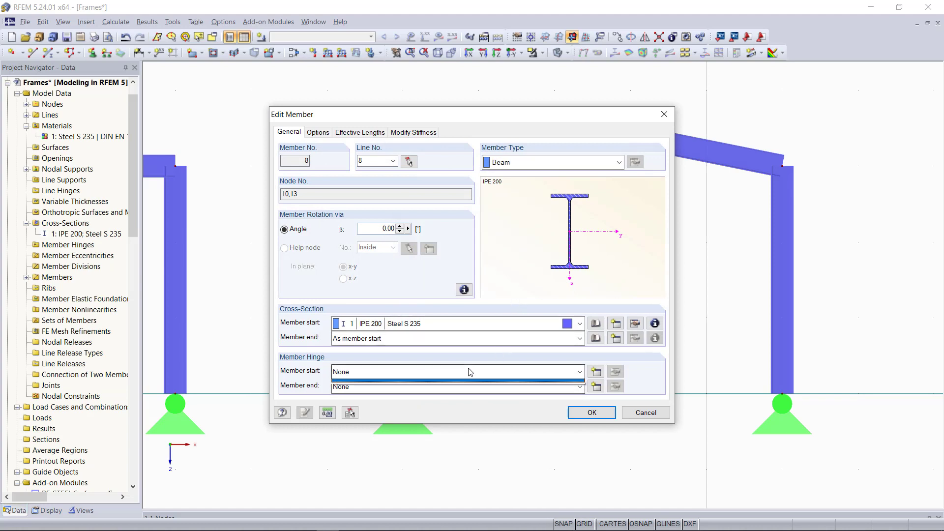
{"action": "left_click", "coordinate": [462, 385]}
{"action": "left_click", "coordinate": [401, 387]}
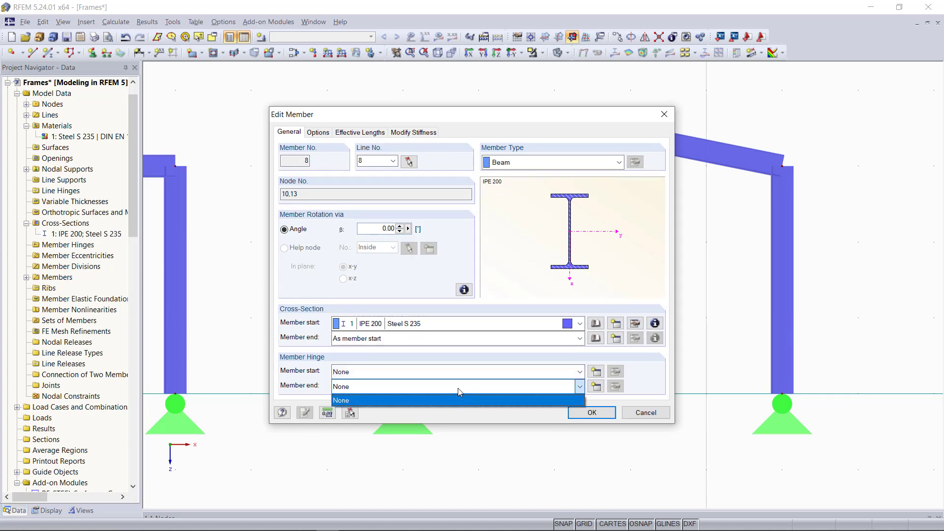
{"action": "left_click", "coordinate": [442, 396]}
{"action": "left_click", "coordinate": [615, 387]}
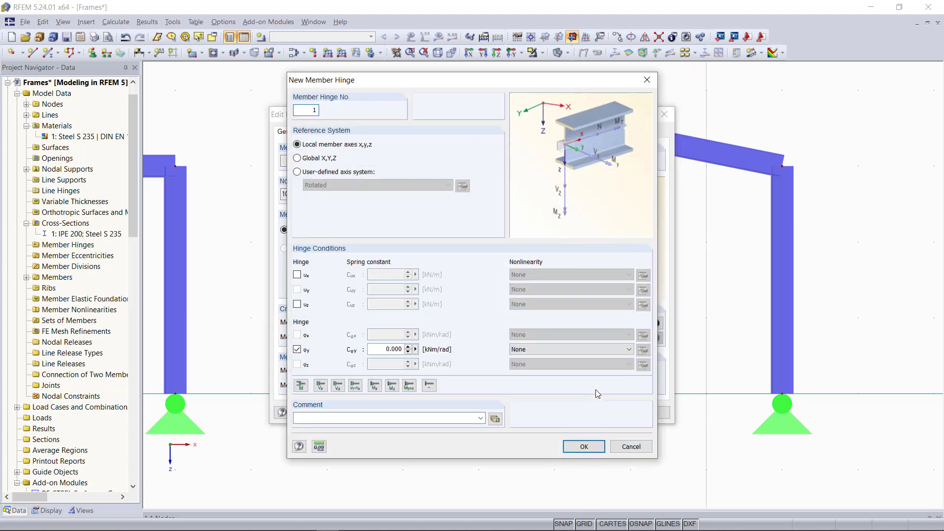
{"action": "left_click", "coordinate": [581, 447]}
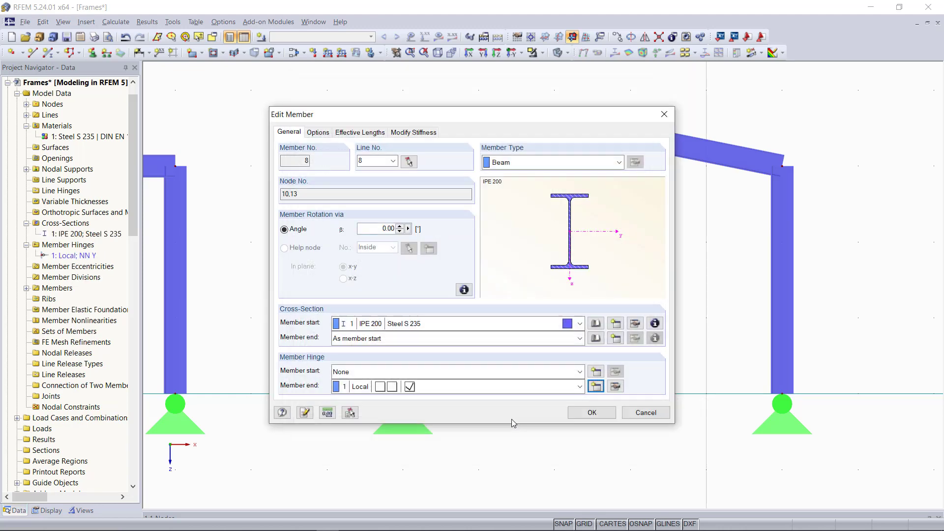
{"action": "left_click", "coordinate": [591, 413]}
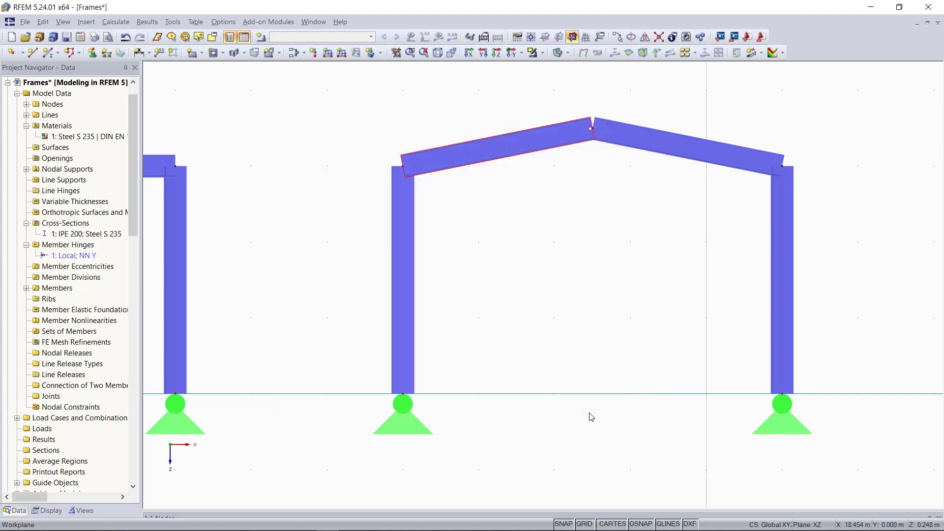
Set load case LC1's description to Self-weight.
{"action": "middle_click", "coordinate": [602, 333]}
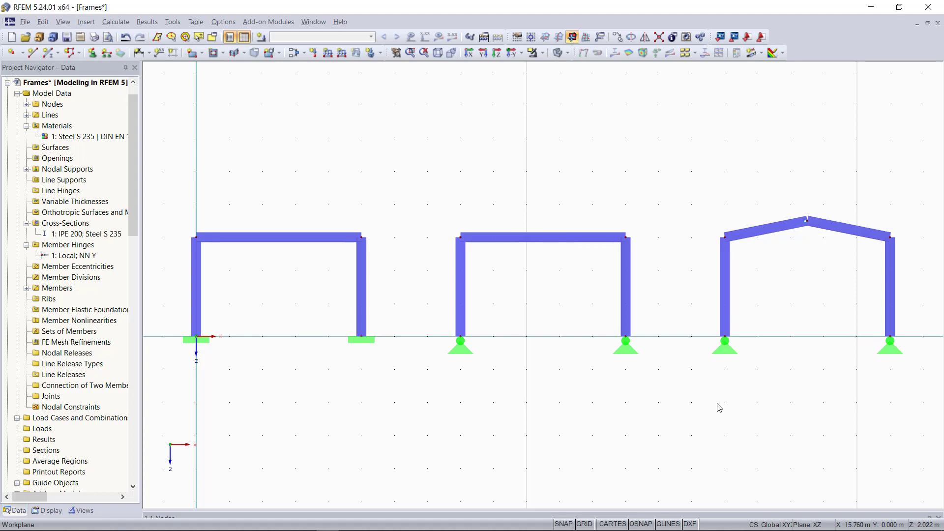
{"action": "left_click", "coordinate": [262, 38]}
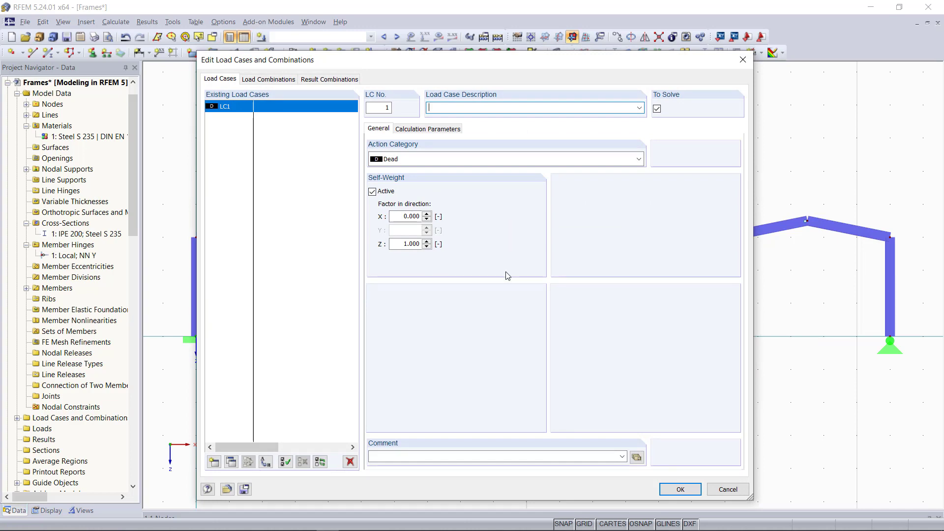
{"action": "left_click", "coordinate": [639, 108]}
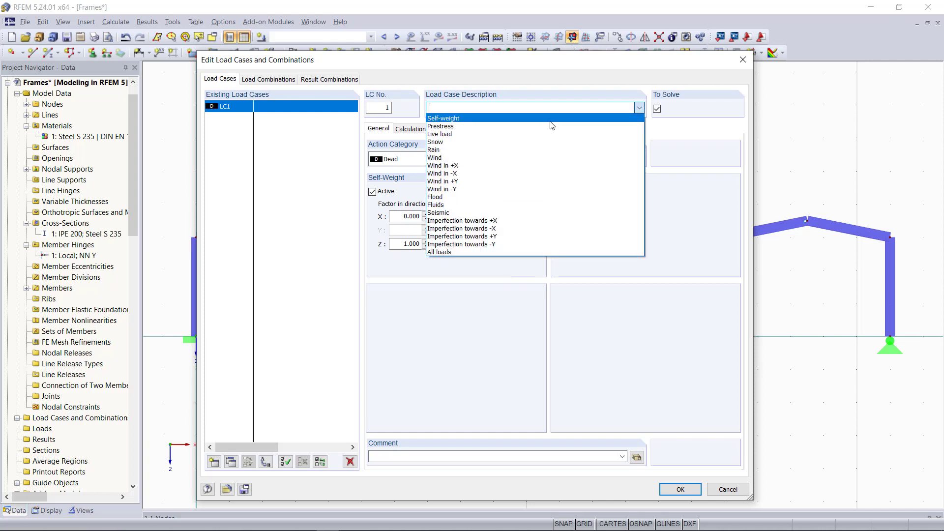
{"action": "left_click", "coordinate": [525, 121]}
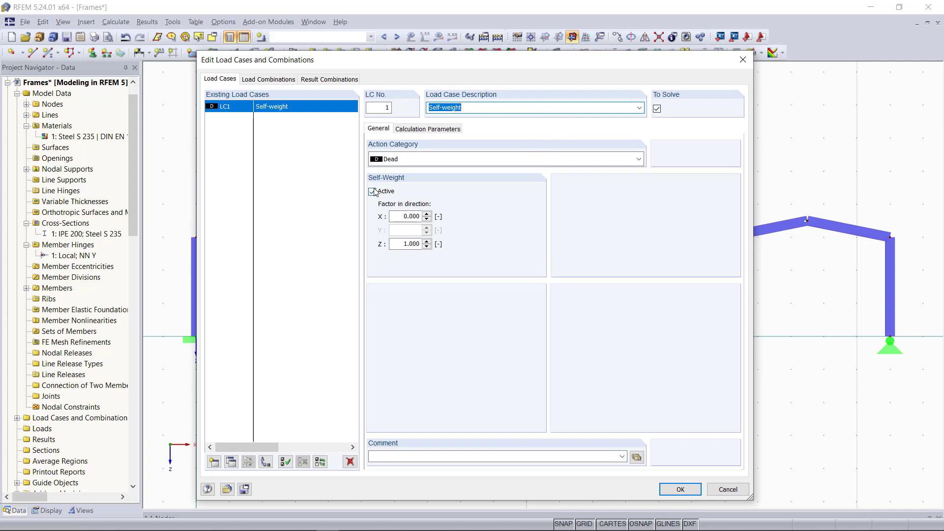
Add load case LC2 described as Wind and confirm the changes.
{"action": "left_click", "coordinate": [214, 462]}
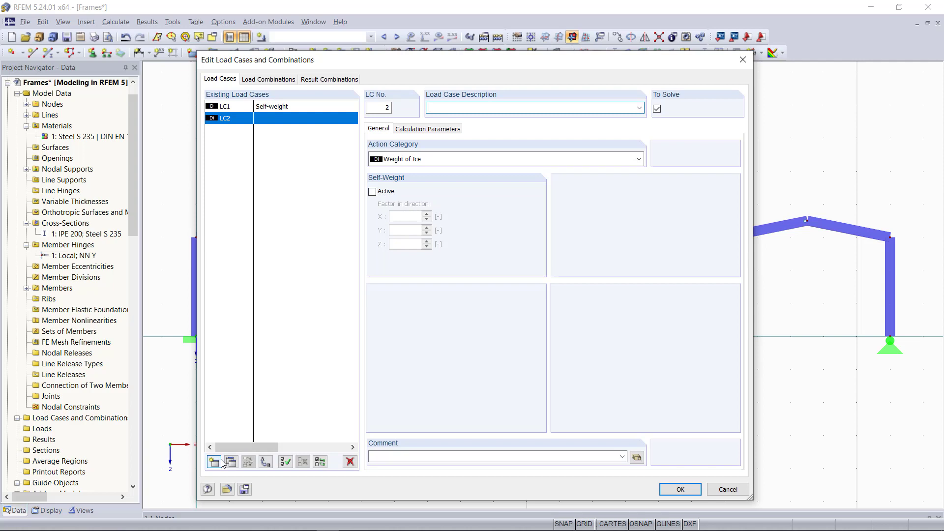
{"action": "left_click", "coordinate": [639, 108]}
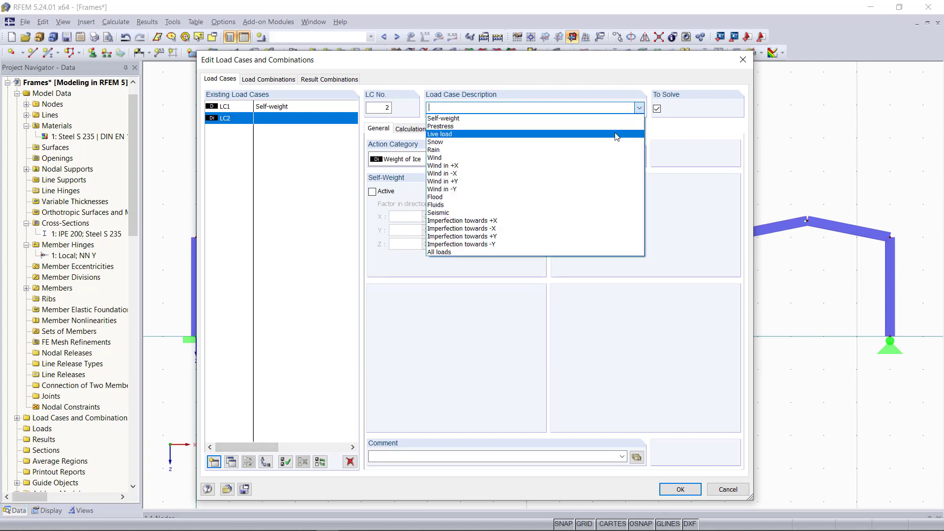
{"action": "left_click", "coordinate": [614, 158]}
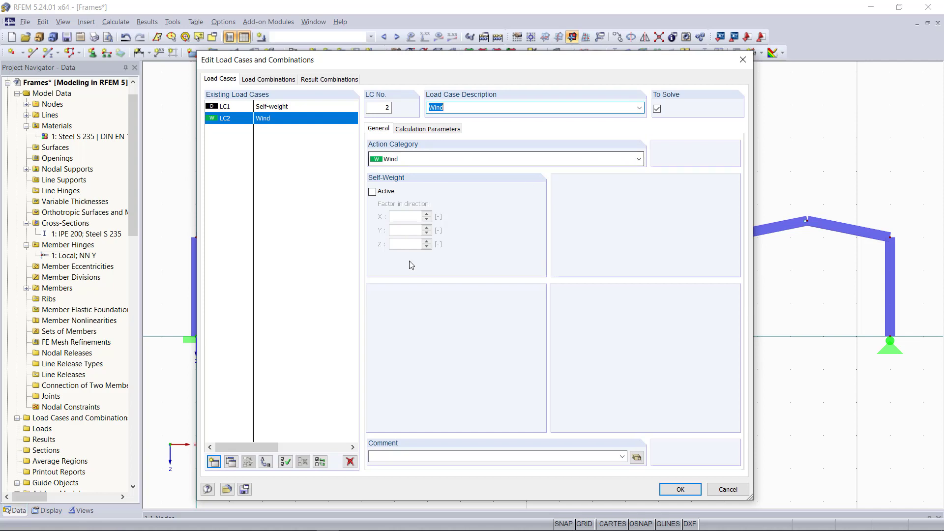
{"action": "left_click", "coordinate": [681, 489]}
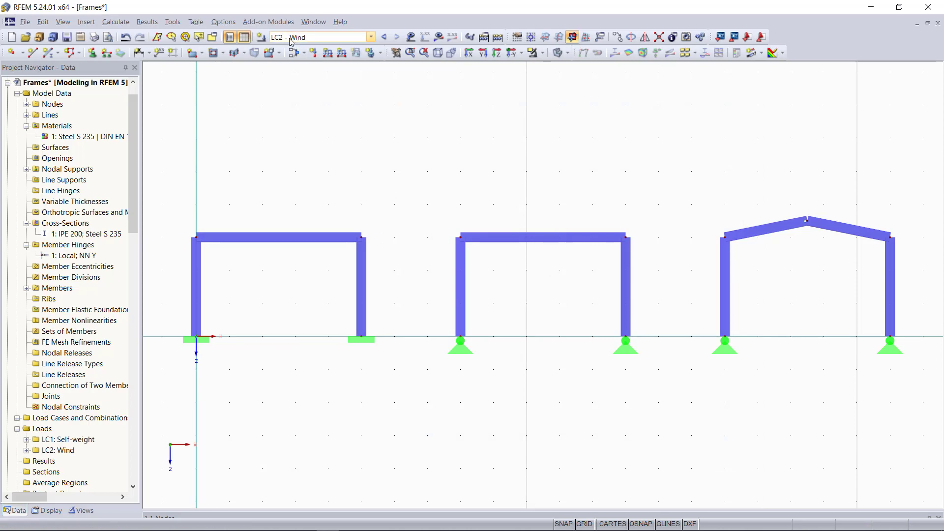
Define a uniform 1 kN/m member load acting in global X.
{"action": "left_click", "coordinate": [328, 53]}
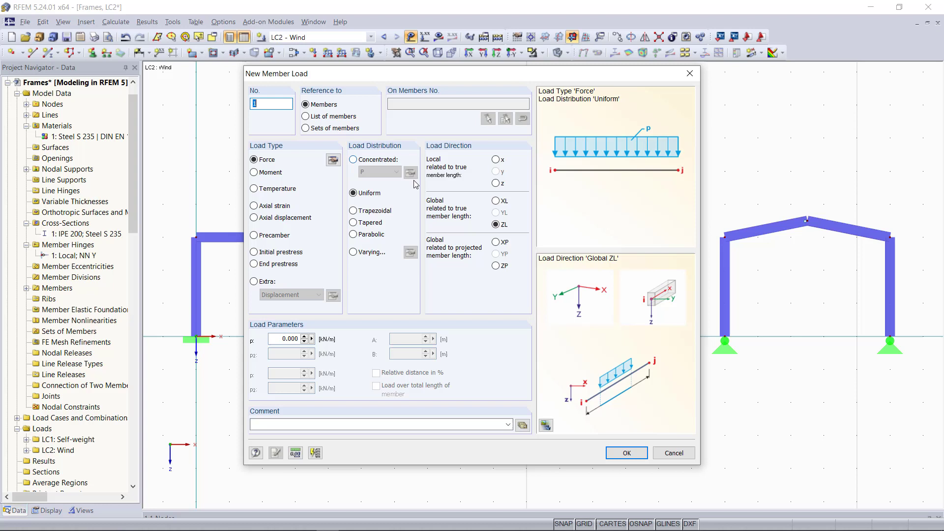
{"action": "left_click", "coordinate": [496, 200]}
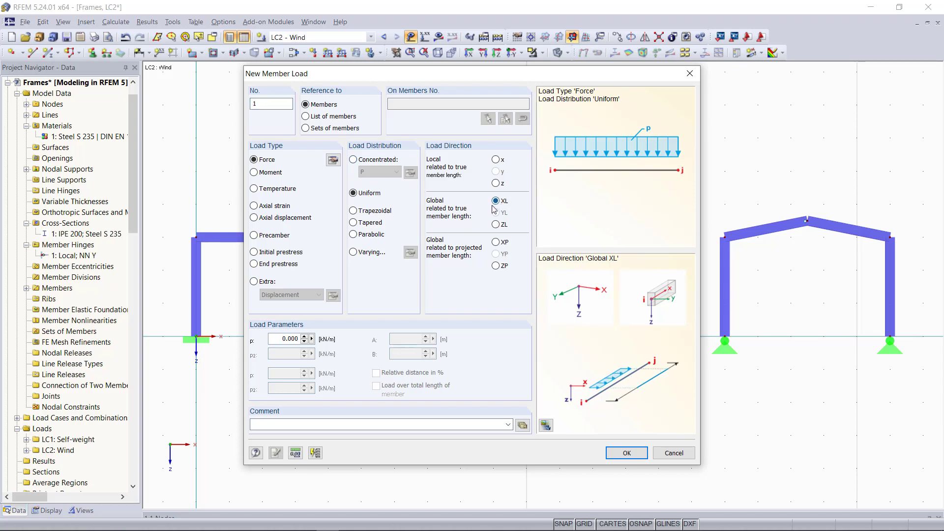
{"action": "double_click", "coordinate": [284, 339]}
{"action": "type", "text": "1"}
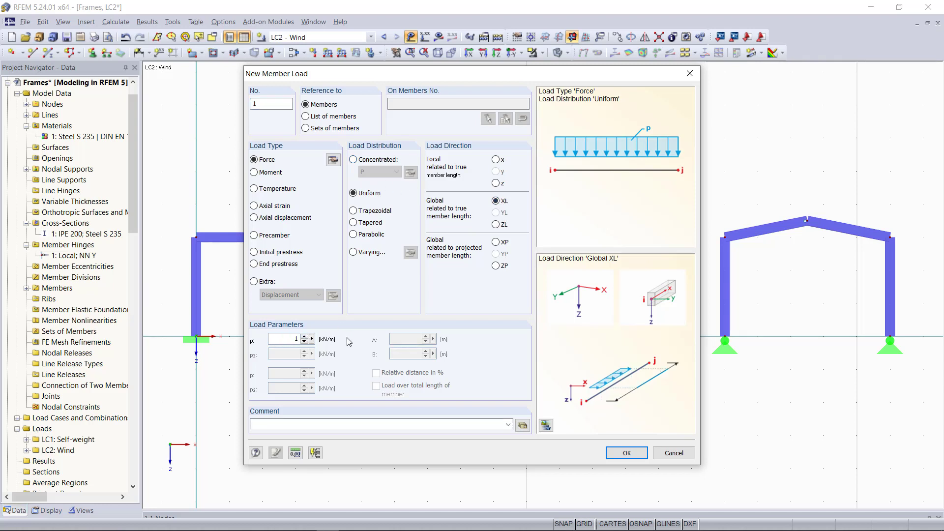
{"action": "left_click", "coordinate": [639, 457]}
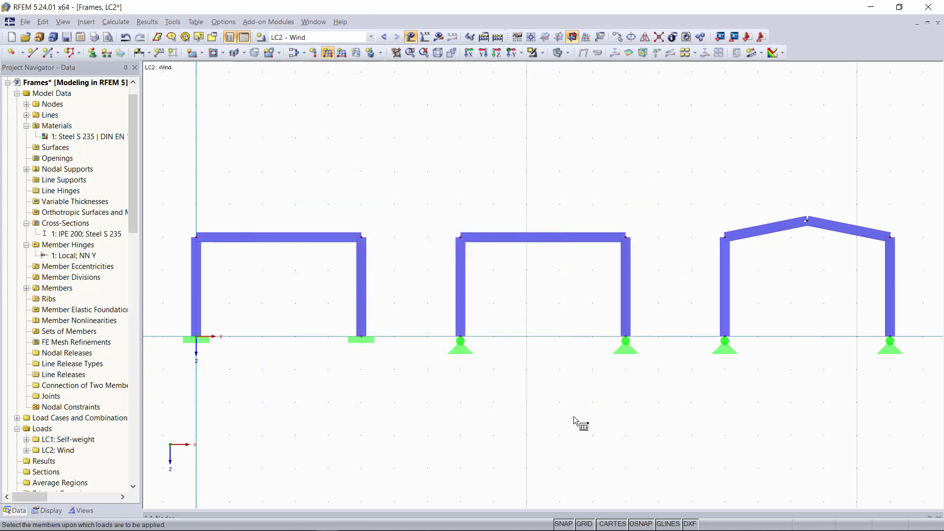
Apply the 1 kN/m load to the left column of all three frames.
{"action": "left_click", "coordinate": [196, 305]}
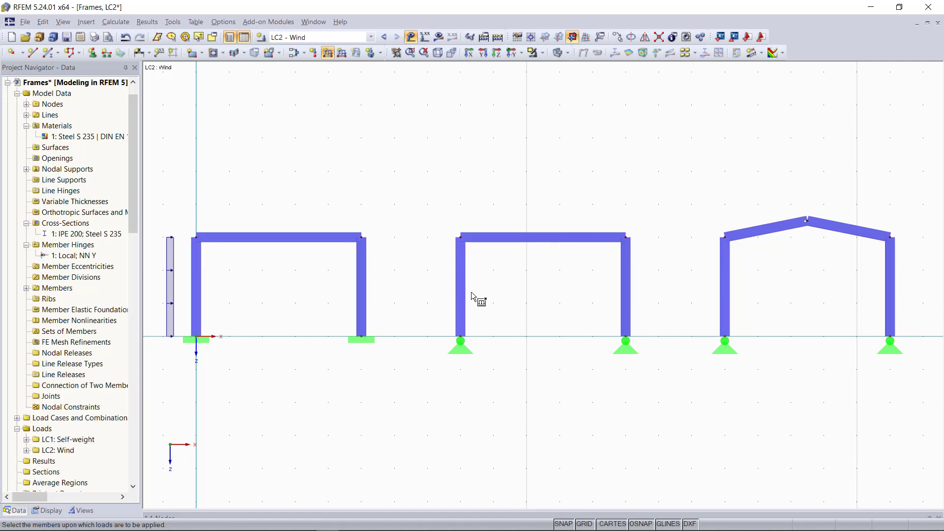
{"action": "left_click", "coordinate": [461, 299]}
{"action": "left_click", "coordinate": [726, 295]}
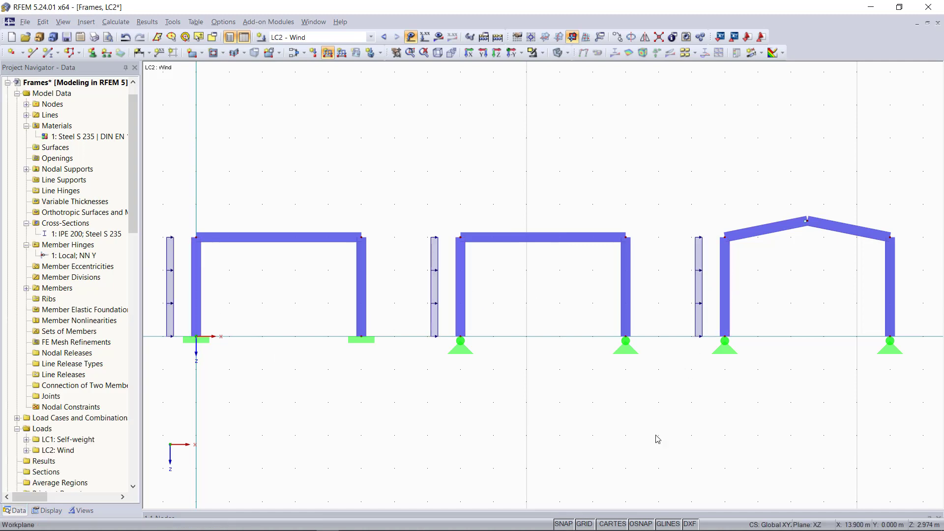
{"action": "key", "text": "Escape"}
{"action": "left_click", "coordinate": [293, 54]}
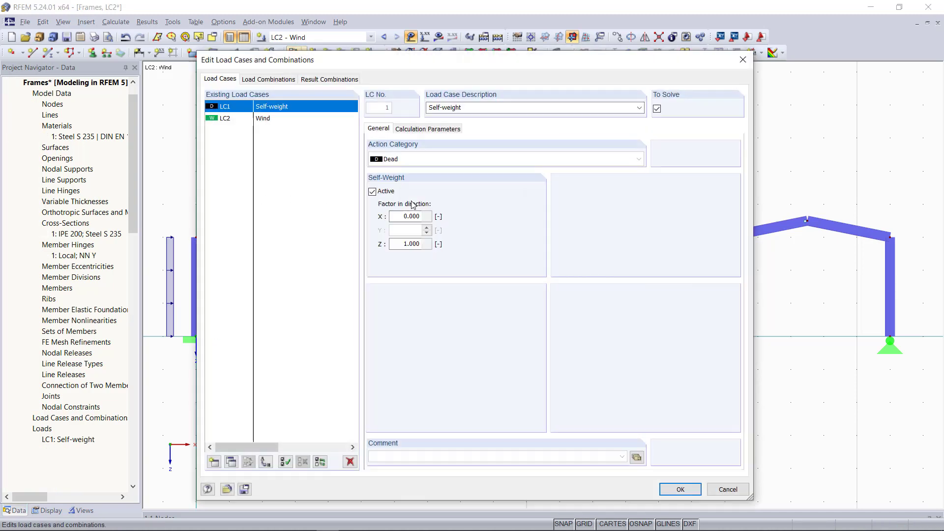
Create load combination CO1 from LC1 self-weight and LC2 wind with factors 1.35 and 1.5.
{"action": "left_click", "coordinate": [288, 81]}
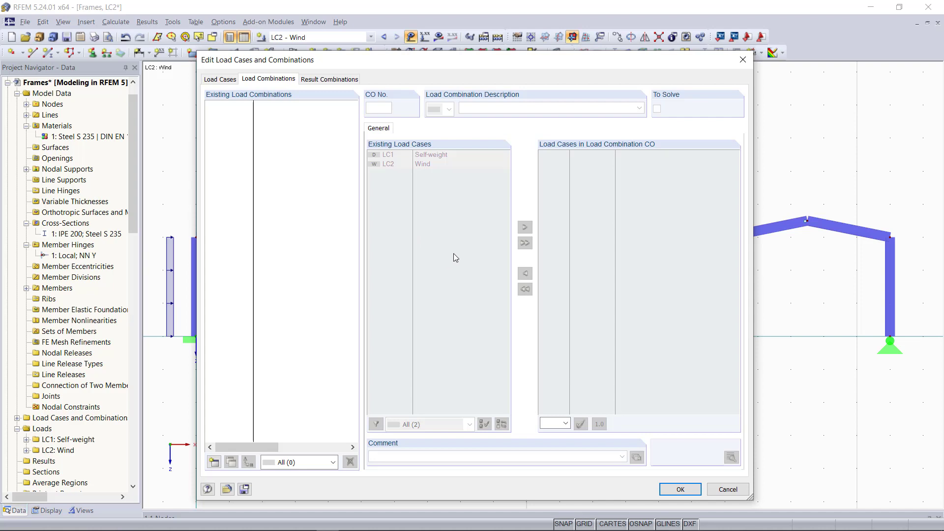
{"action": "left_click", "coordinate": [214, 463]}
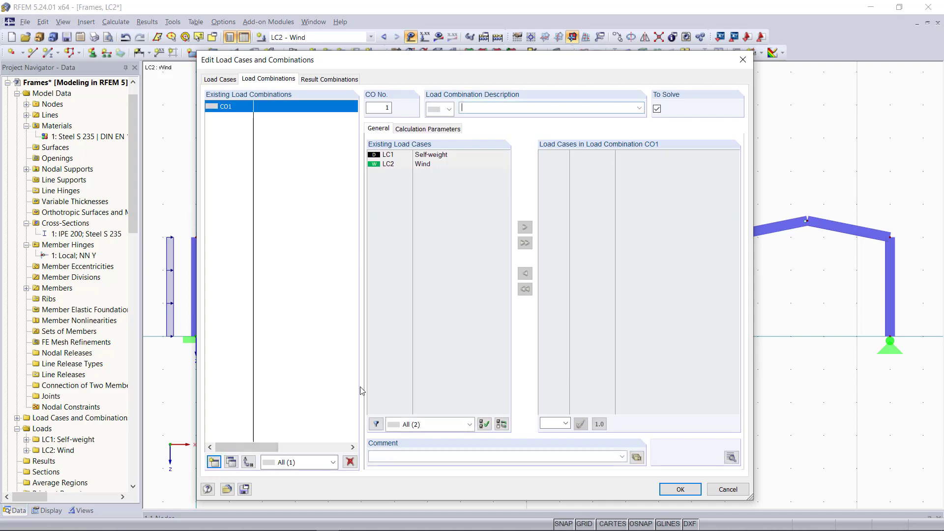
{"action": "left_click", "coordinate": [419, 157]}
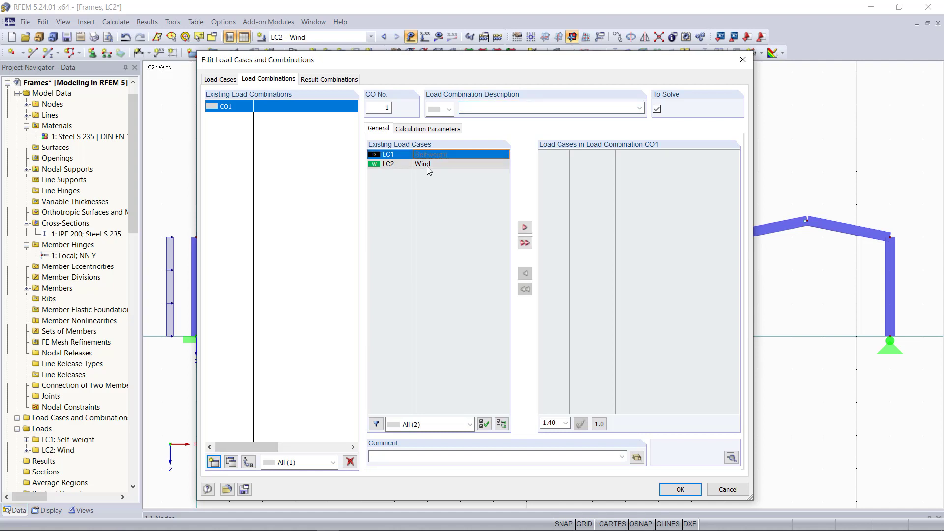
{"action": "left_click", "coordinate": [428, 167], "text": "ctrl"}
{"action": "left_click", "coordinate": [525, 243]}
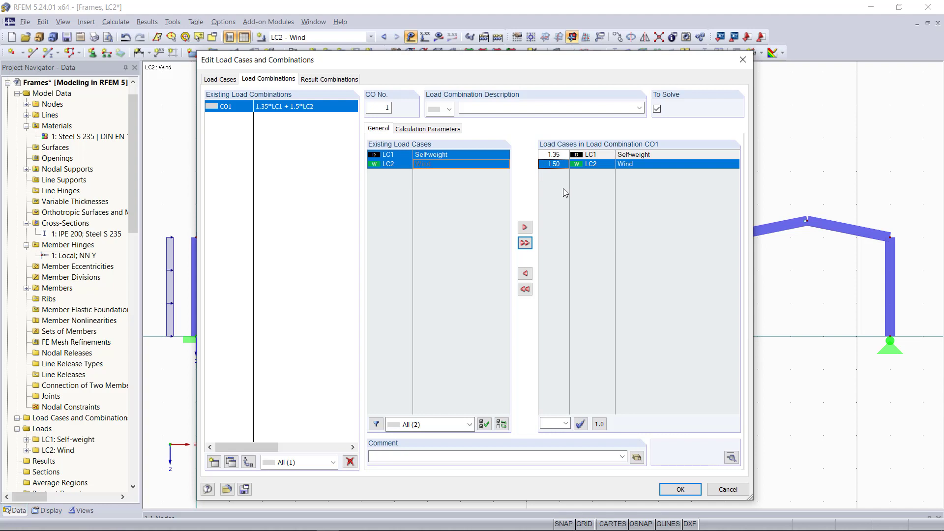
{"action": "left_click", "coordinate": [570, 153]}
{"action": "left_click", "coordinate": [555, 164]}
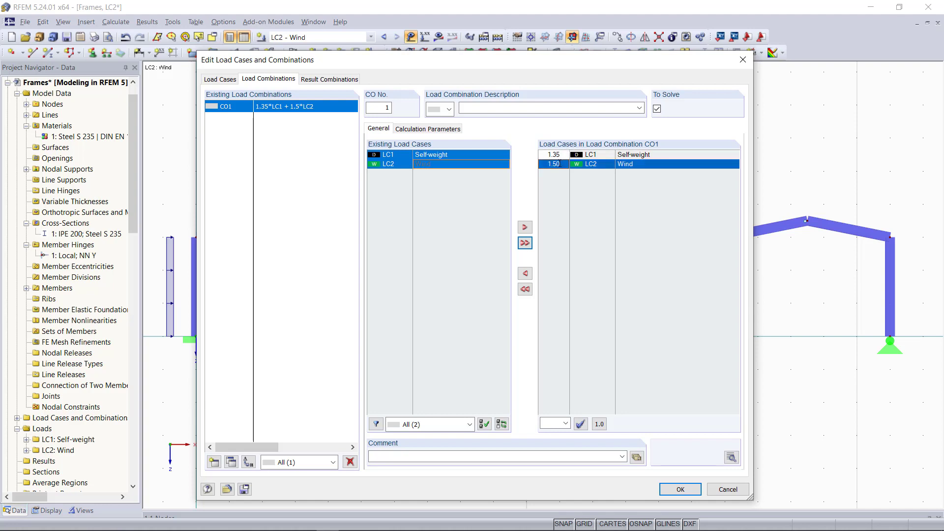
{"action": "left_click", "coordinate": [679, 489]}
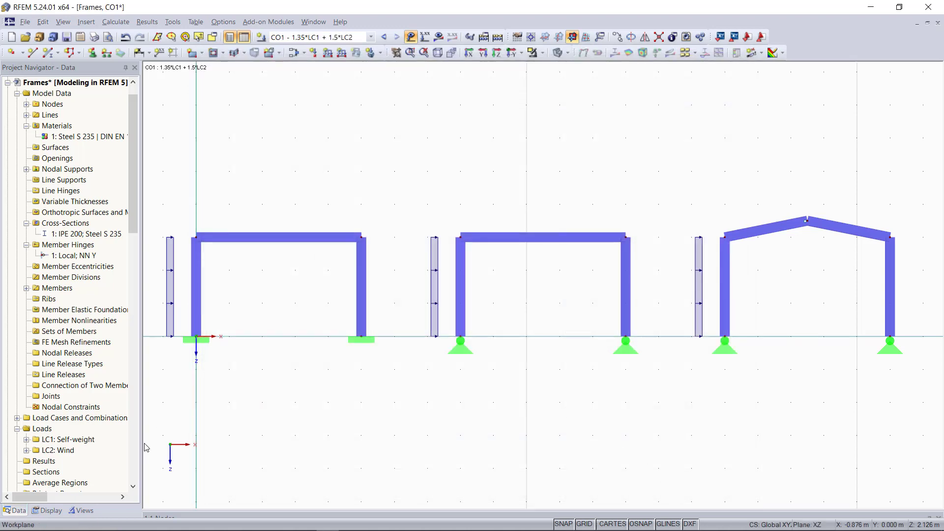
Show self-weight loads on all three frames, briefly toggle load values, and run Calculate All.
{"action": "left_click", "coordinate": [49, 510]}
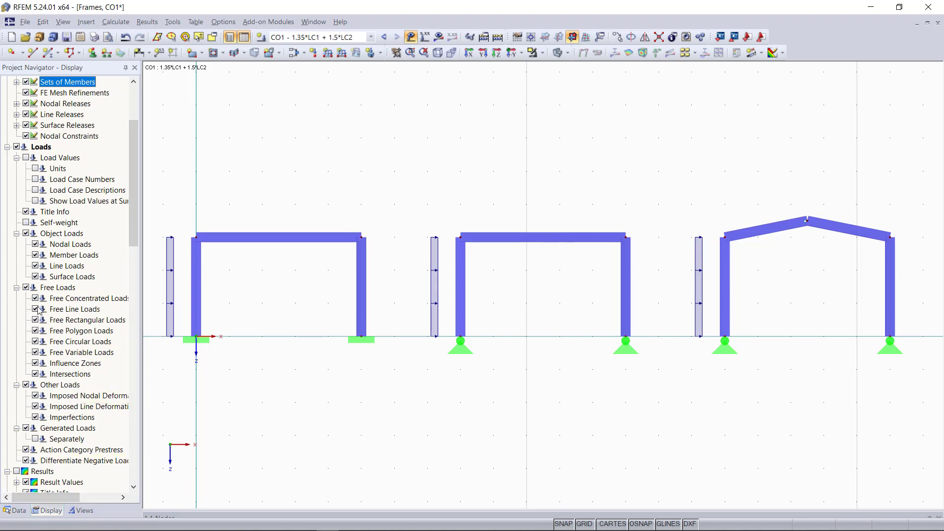
{"action": "left_click", "coordinate": [26, 222]}
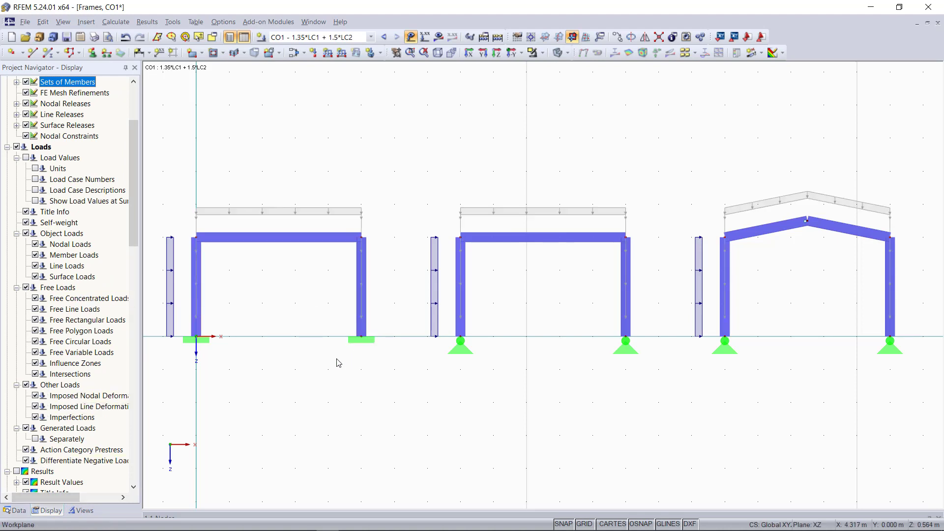
{"action": "left_click", "coordinate": [425, 36]}
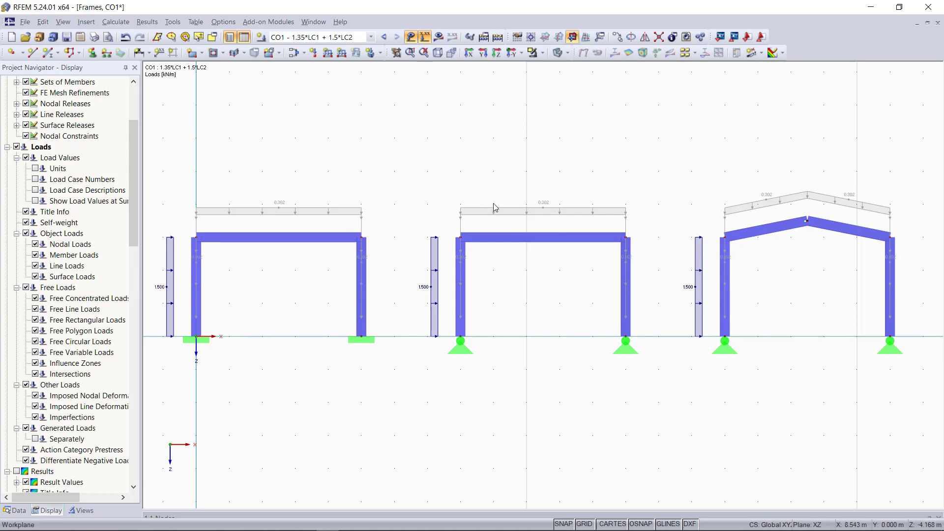
{"action": "scroll", "coordinate": [400, 266], "scroll_direction": "up", "scroll_amount": 1}
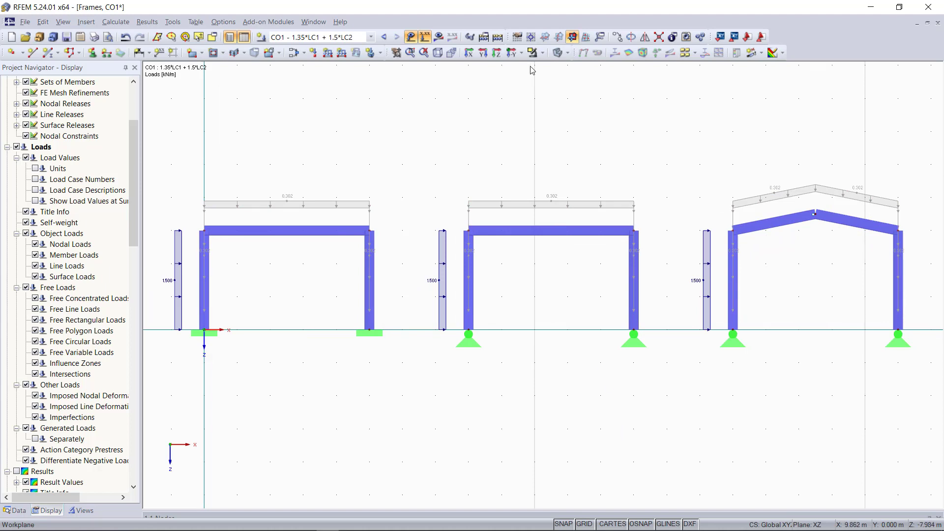
{"action": "left_click", "coordinate": [426, 38]}
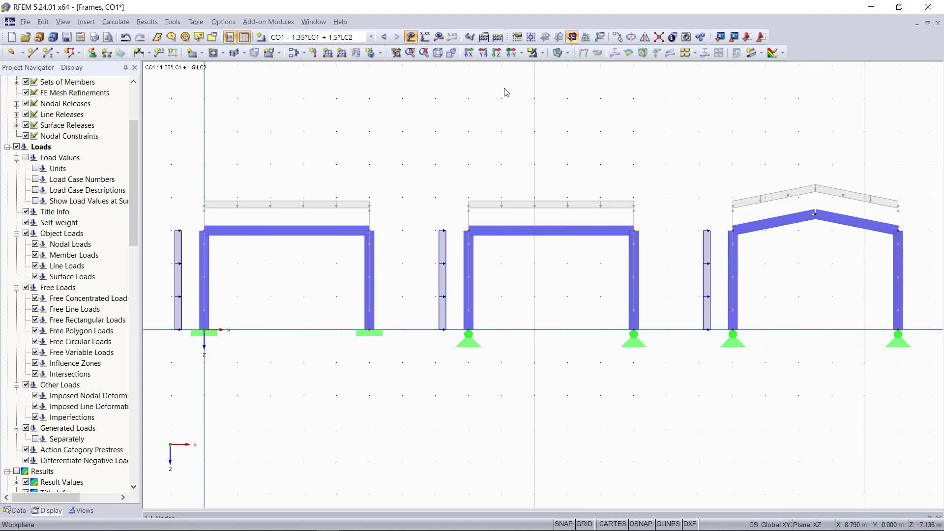
{"action": "left_click", "coordinate": [498, 37]}
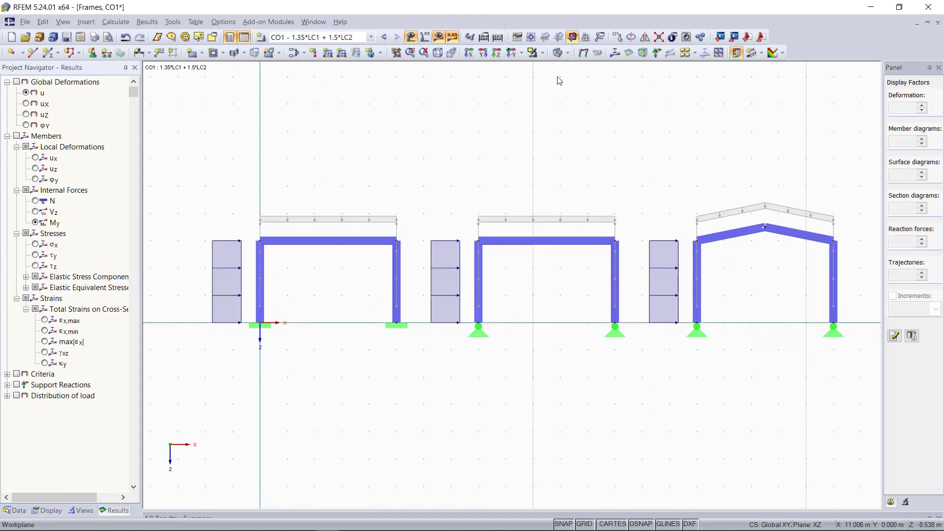
Animate the frames' global deformations in line display with loads hidden, then show CO1 My moment diagrams.
{"action": "left_click", "coordinate": [560, 56]}
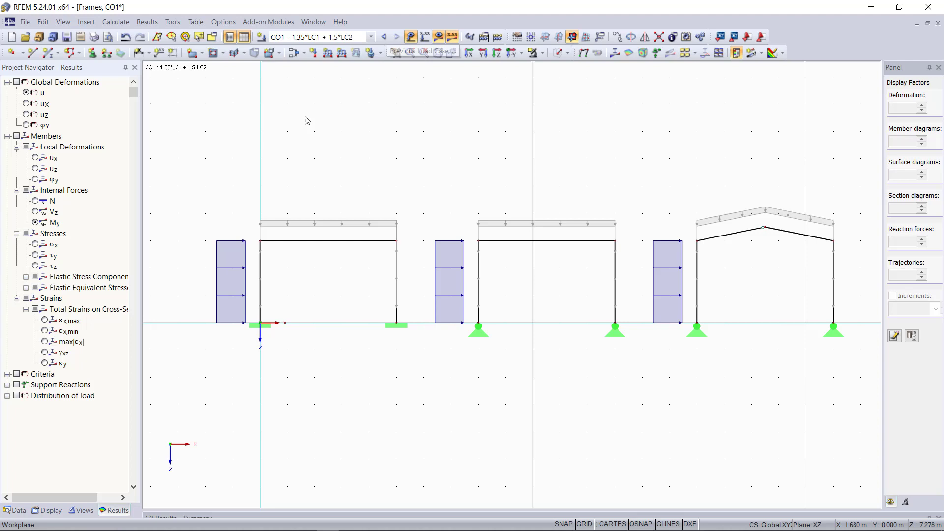
{"action": "left_click", "coordinate": [17, 82]}
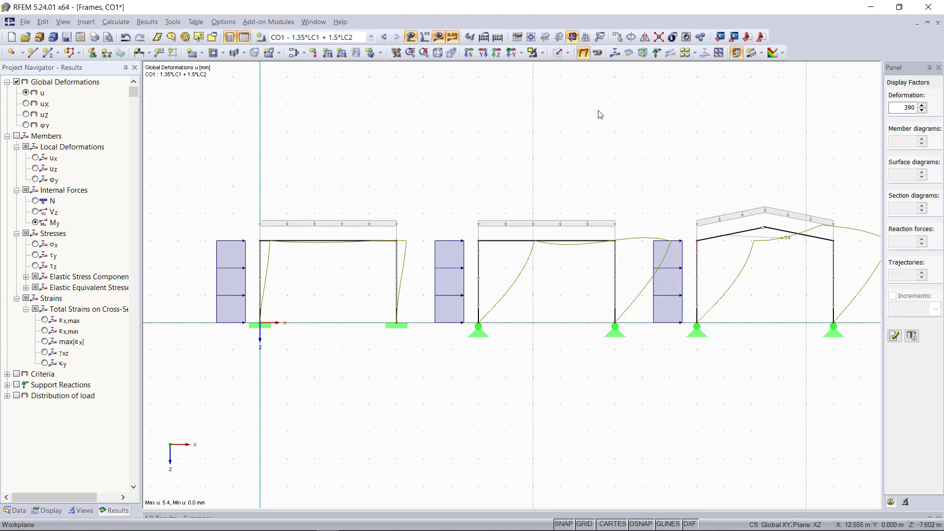
{"action": "left_click", "coordinate": [411, 37]}
{"action": "left_click", "coordinate": [598, 53]}
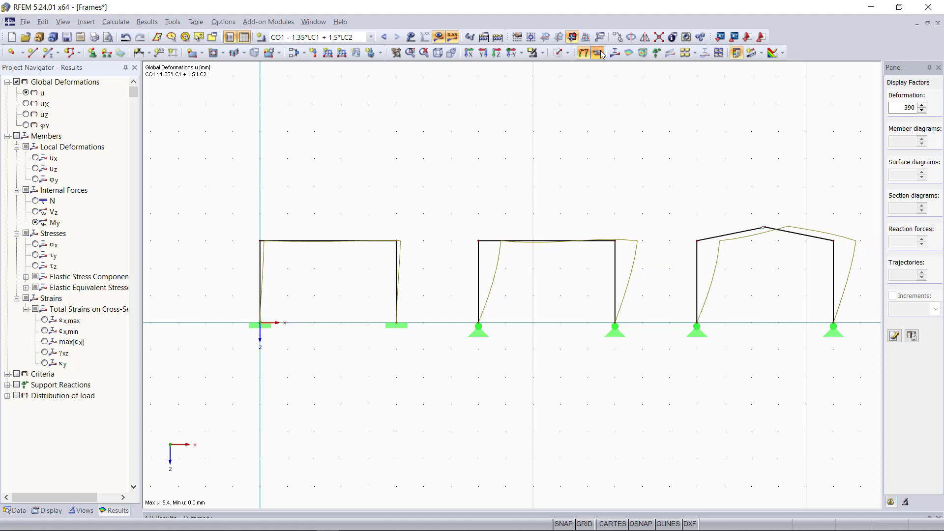
{"action": "left_click", "coordinate": [599, 52]}
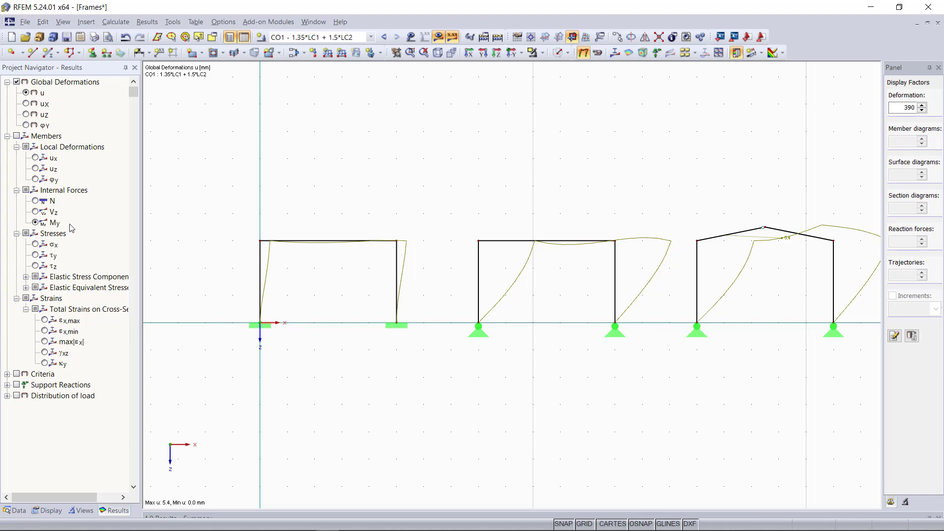
{"action": "left_click", "coordinate": [41, 224]}
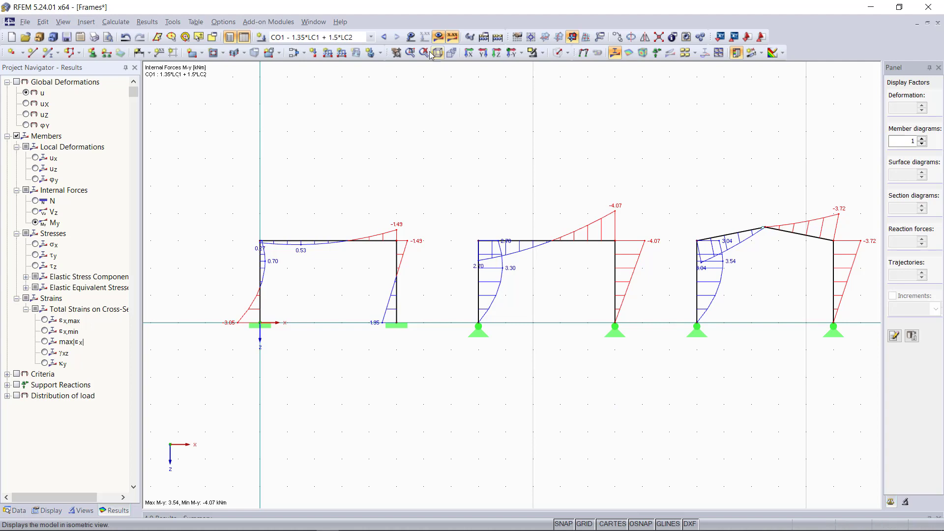
{"action": "left_click", "coordinate": [384, 38]}
{"action": "left_click", "coordinate": [384, 38]}
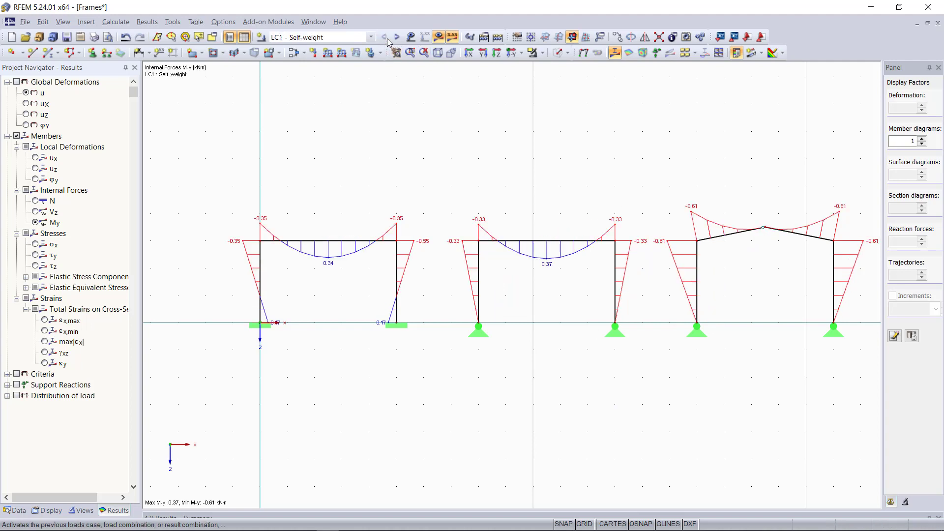
{"action": "left_click", "coordinate": [398, 37]}
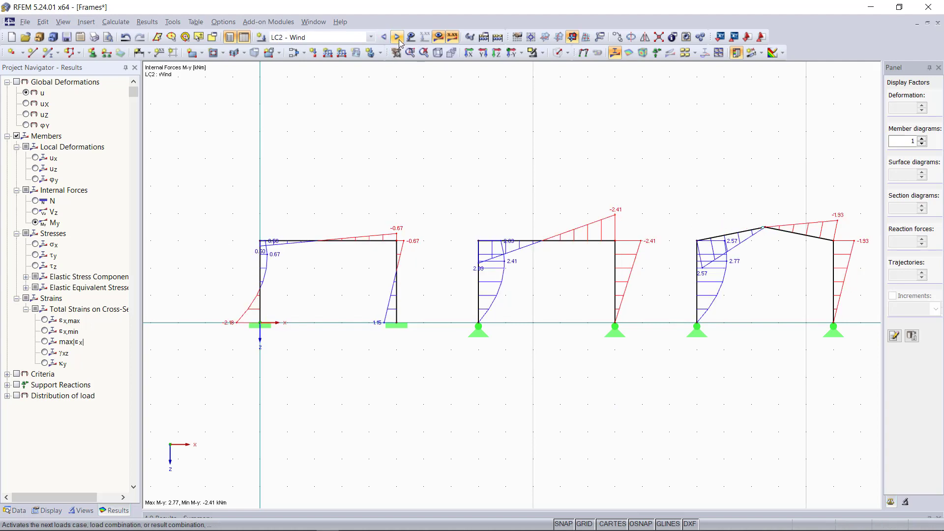
{"action": "left_click", "coordinate": [398, 37]}
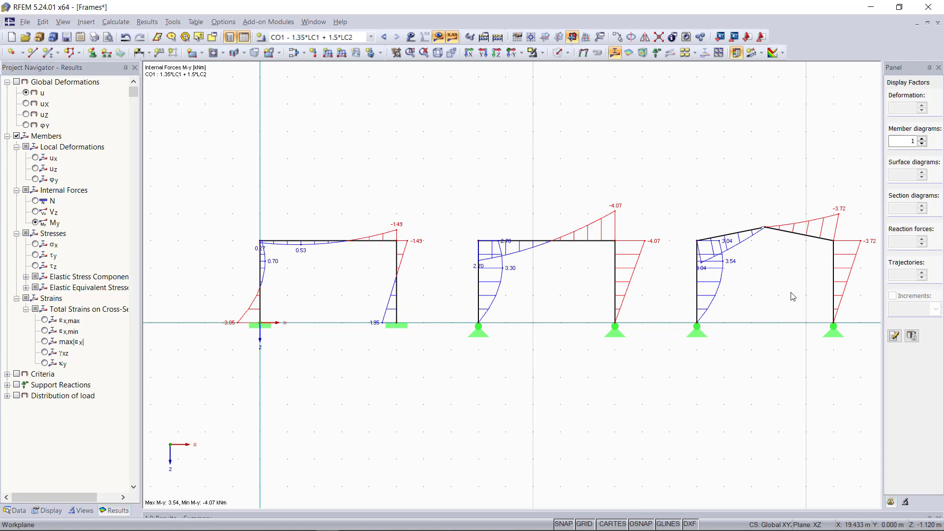